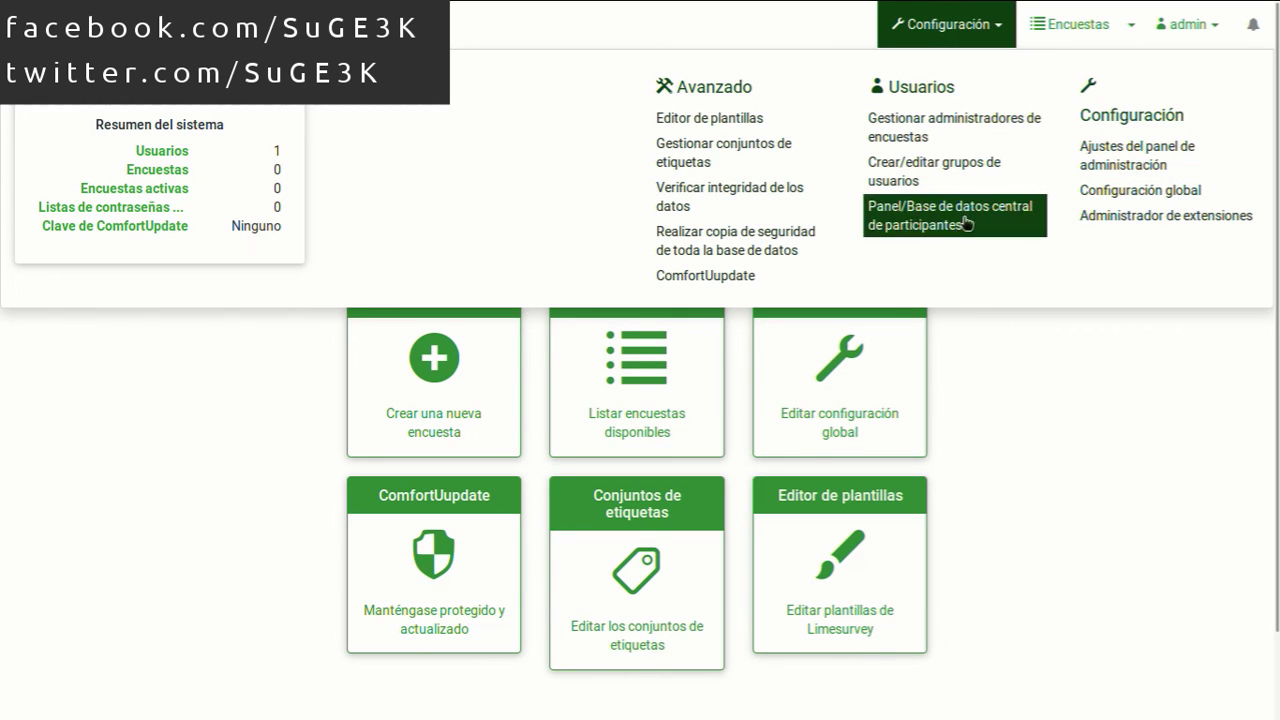
# In the administration panel settings, turn off the logo and last viewed question and survey, turn on the survey list, and set the box offset to 1.
pyautogui.click(1106, 169)
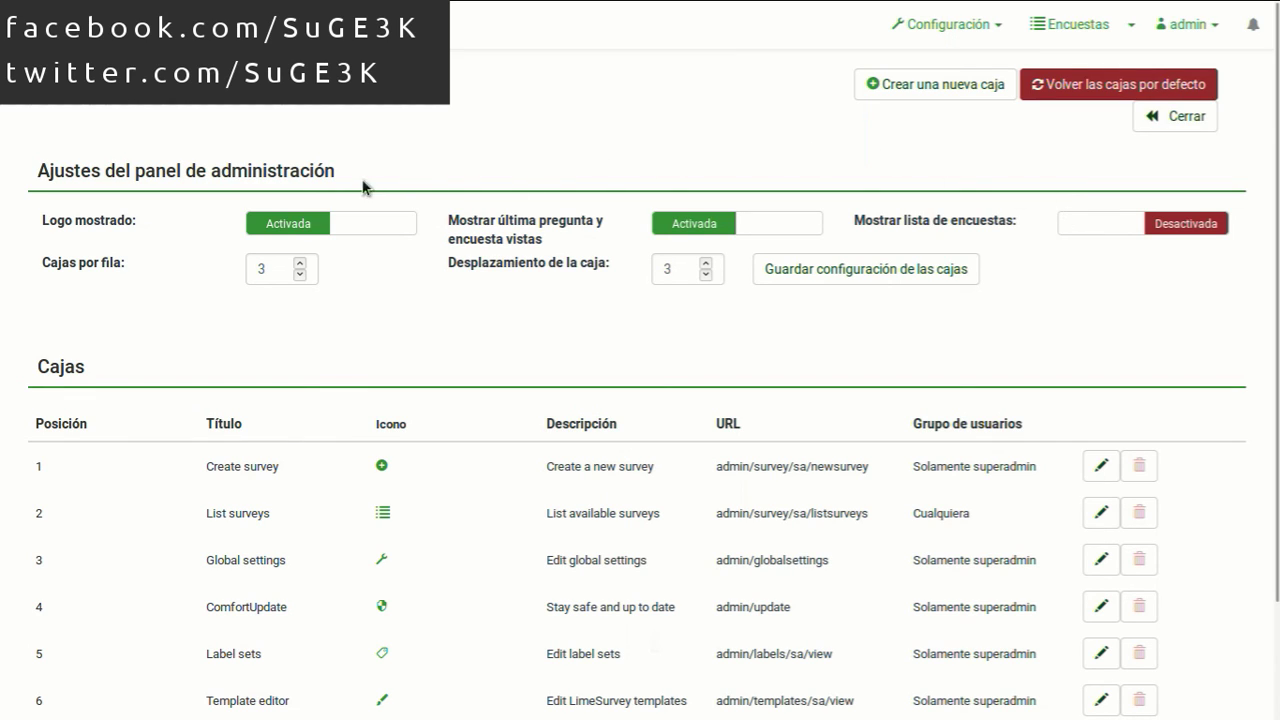
pyautogui.click(300, 226)
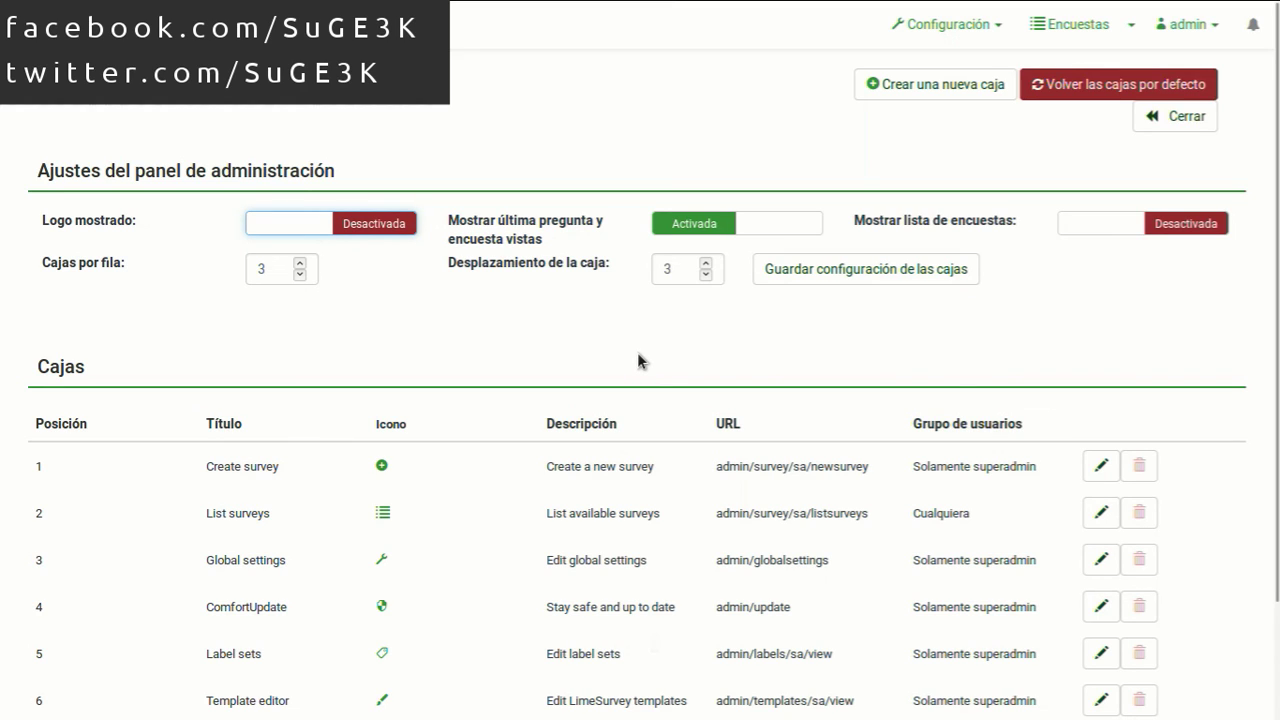
pyautogui.click(704, 232)
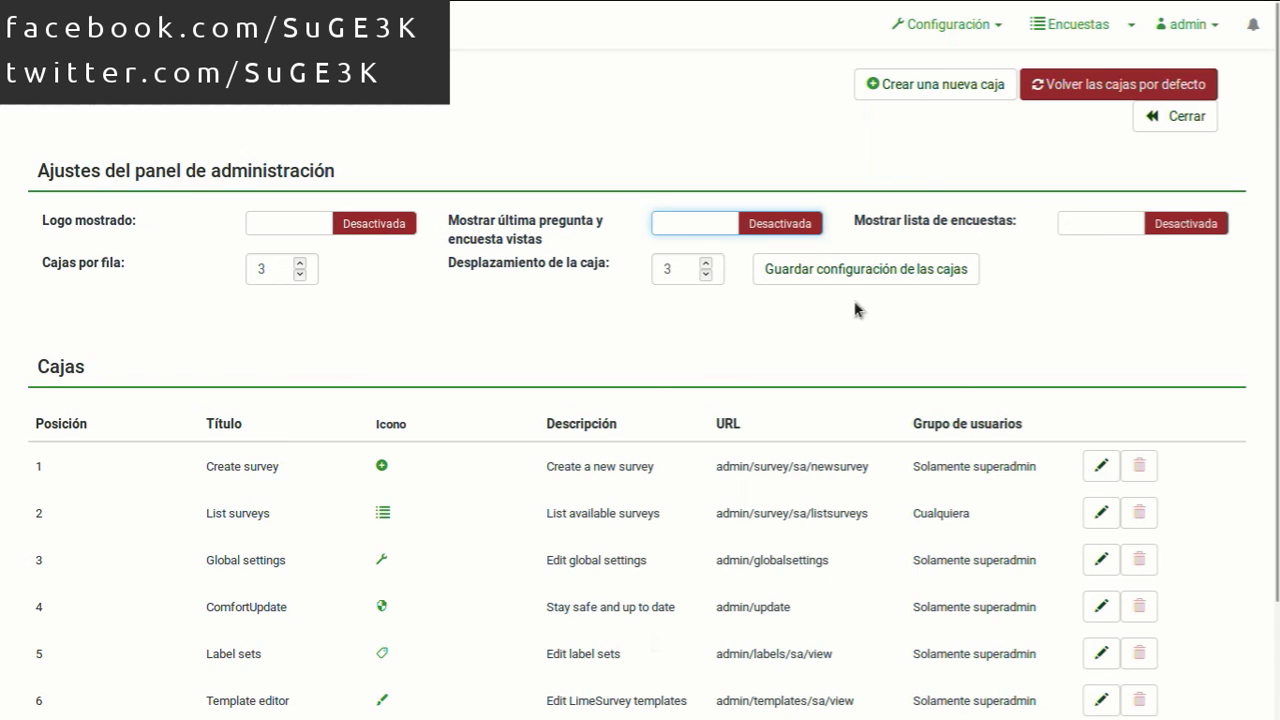
pyautogui.click(1113, 233)
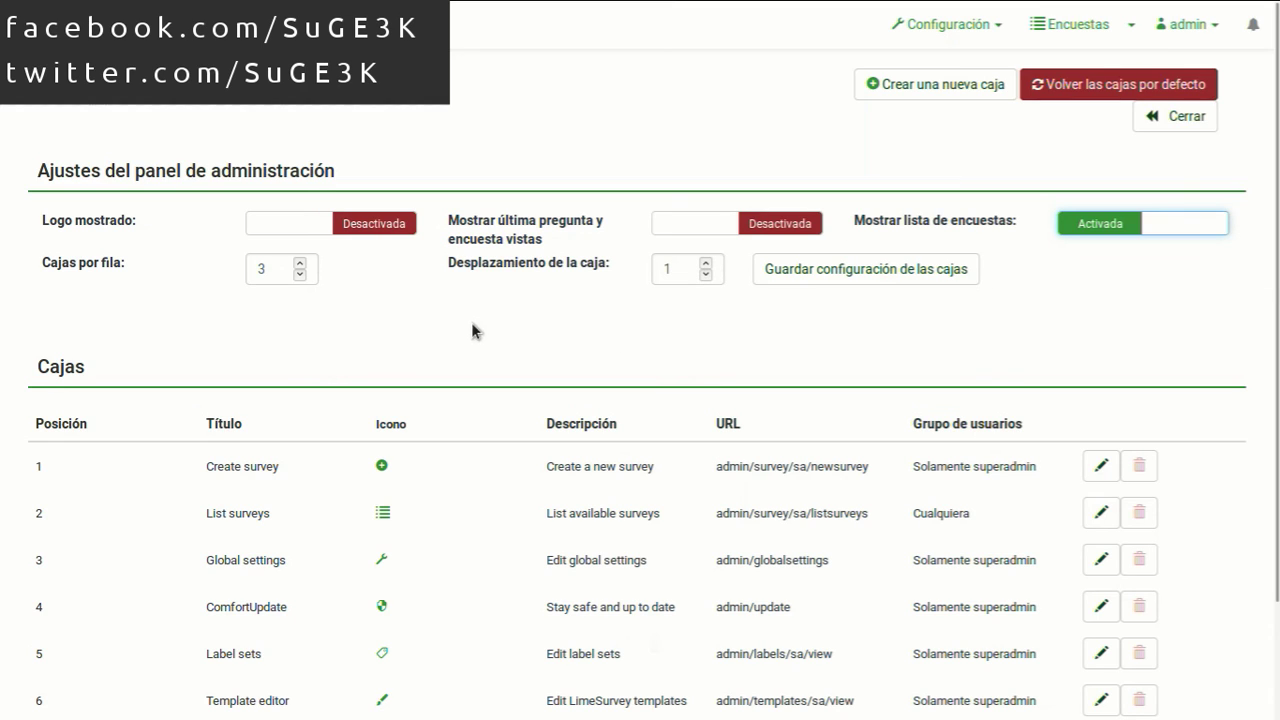
# Set the number of boxes per row to 5 and save the box configuration.
pyautogui.moveTo(277, 270); pyautogui.dragTo(234, 277)
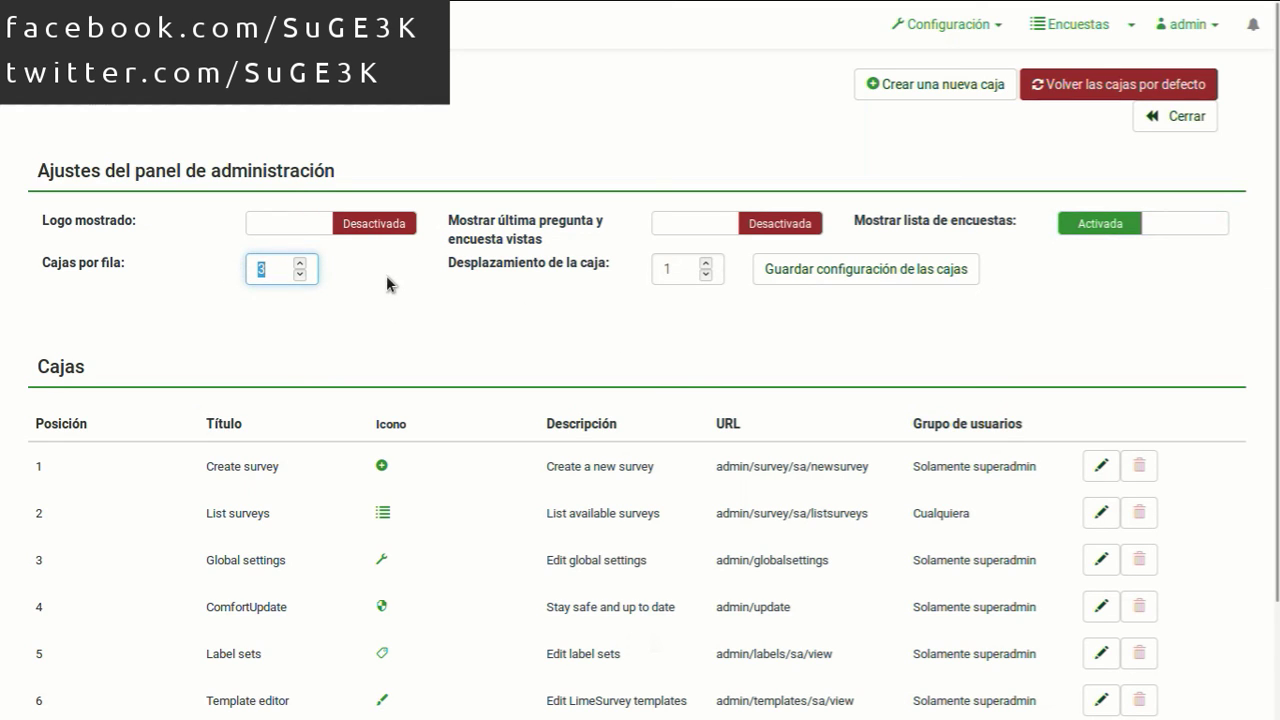
pyautogui.write('5')
pyautogui.scroll(-1, 1040, 325)
pyautogui.scroll(-1, 1041, 325)
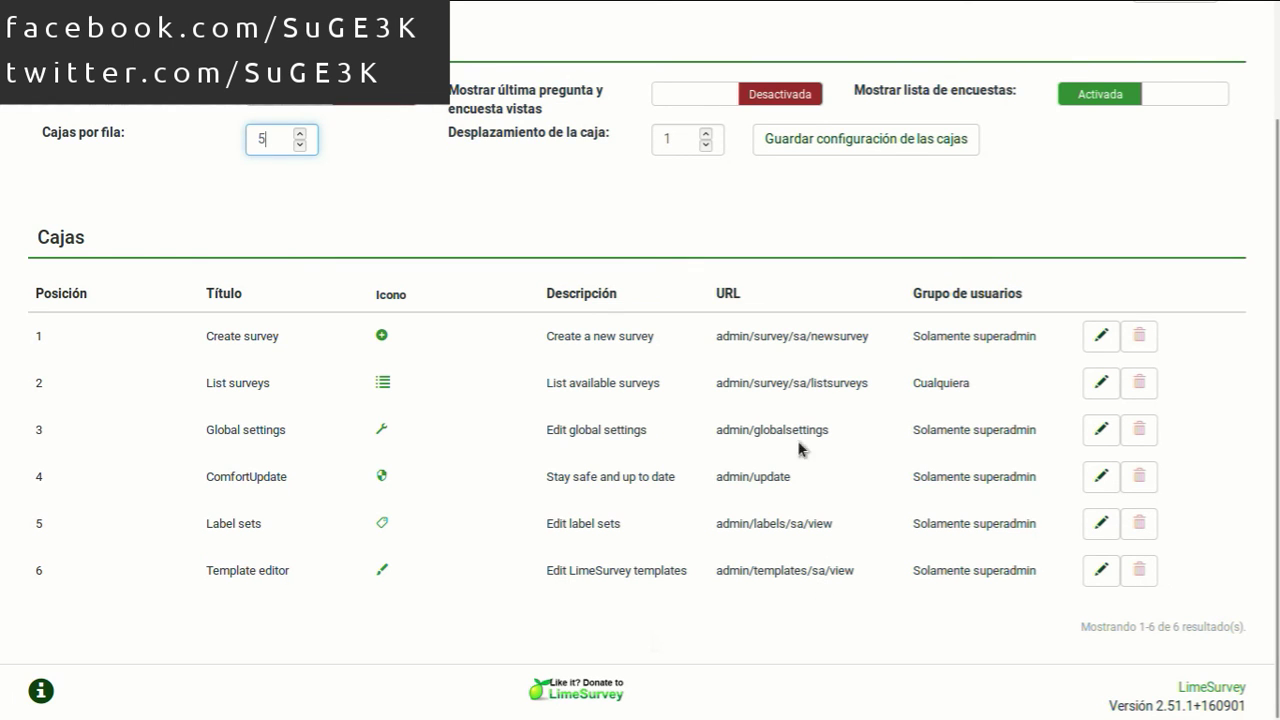
pyautogui.click(835, 146)
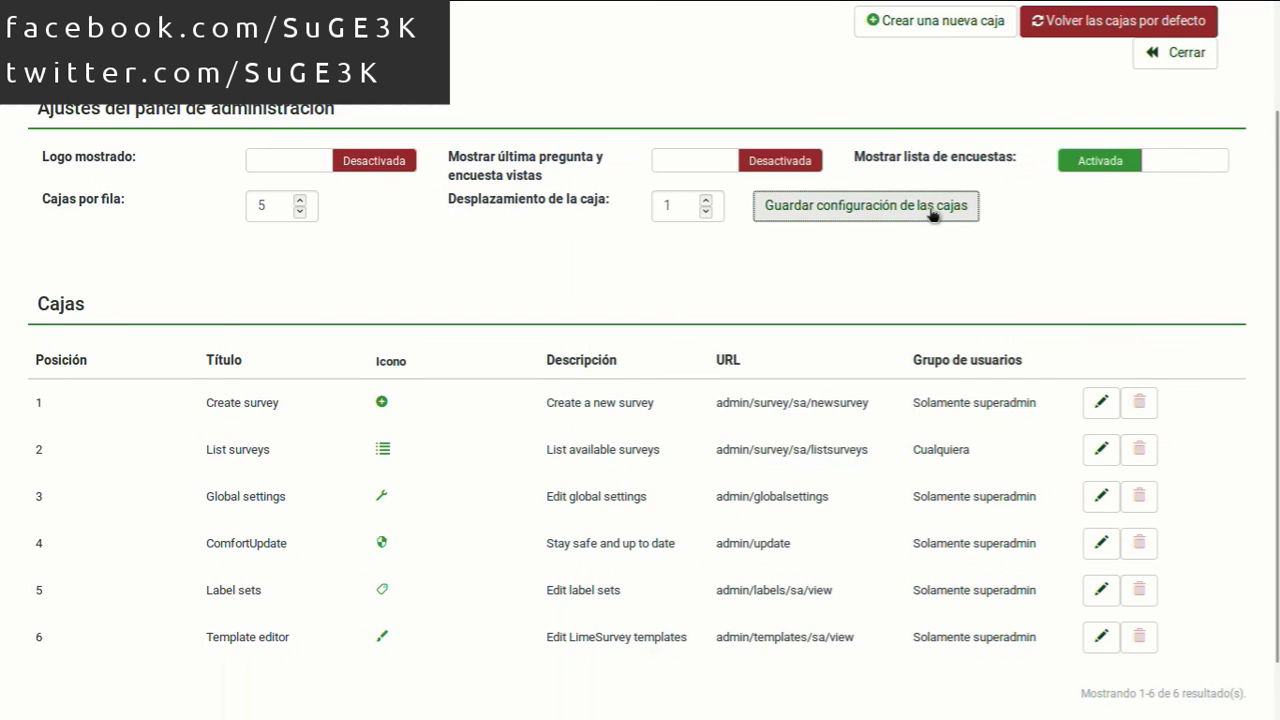
pyautogui.click(862, 207)
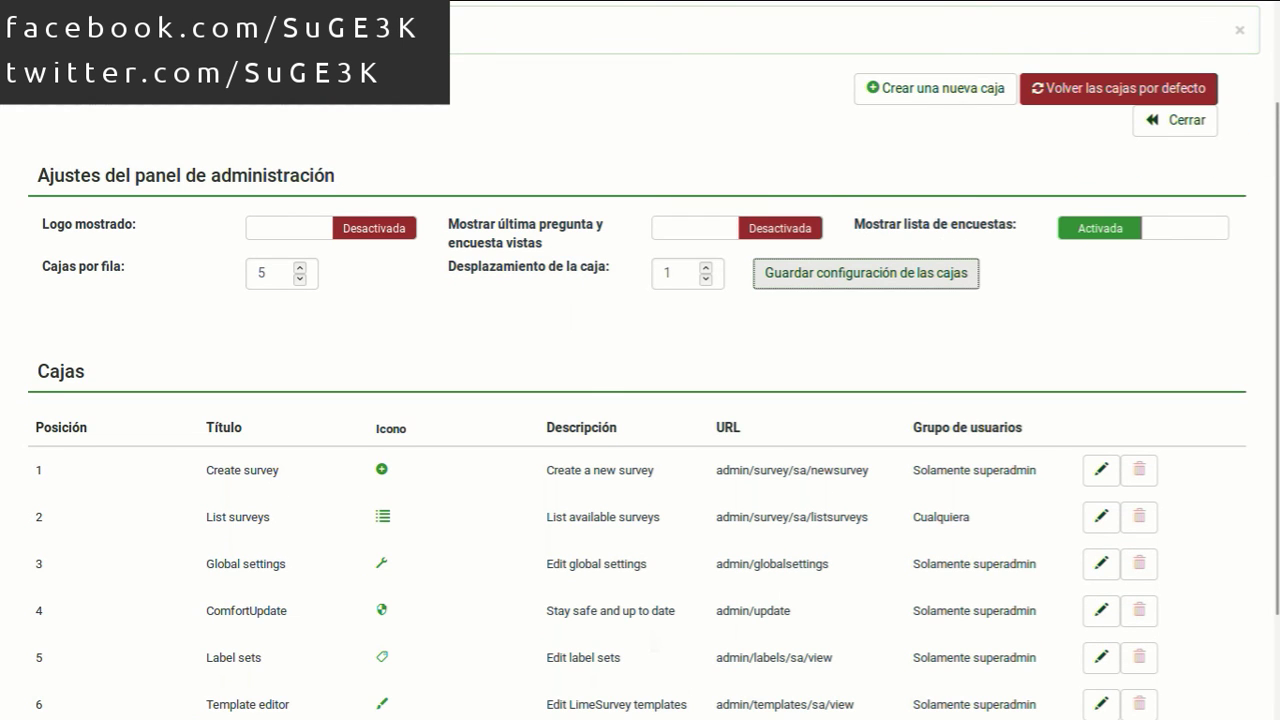
# Close the panel settings, dismiss the welcome dialog, and review the home page's box layout and survey list.
pyautogui.click(1167, 133)
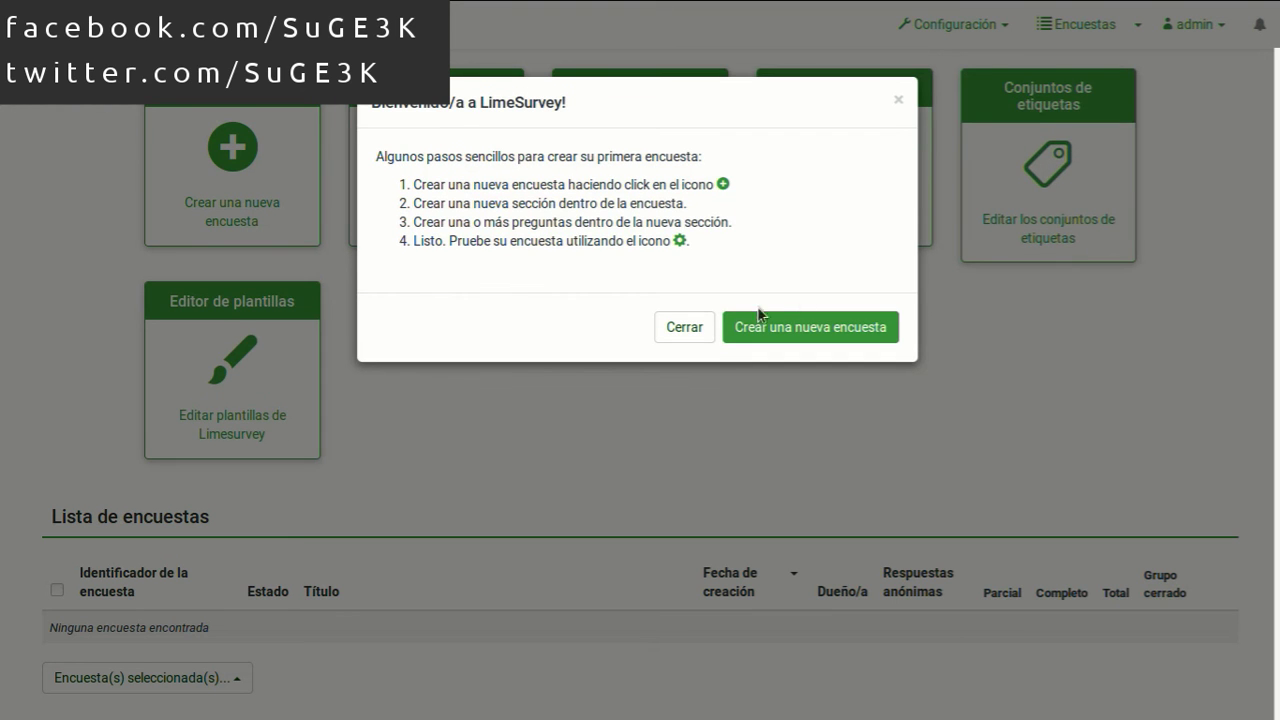
pyautogui.click(690, 327)
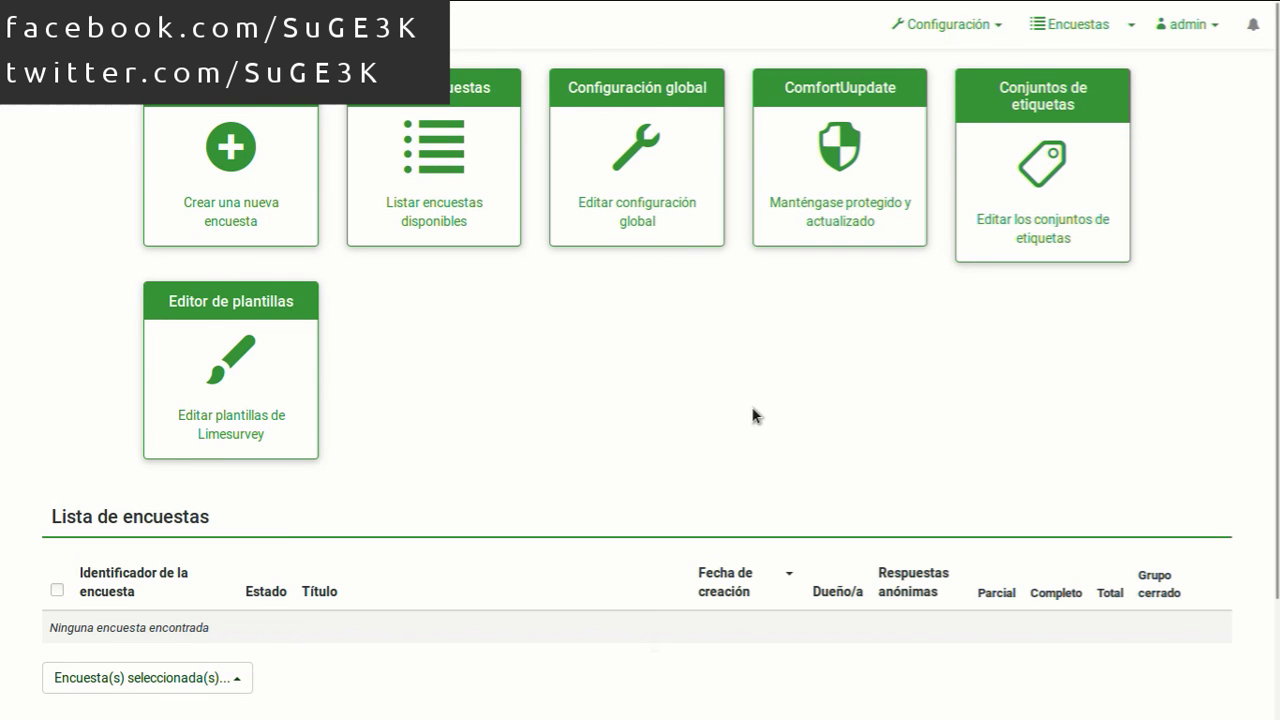
pyautogui.scroll(-2, 628, 414)
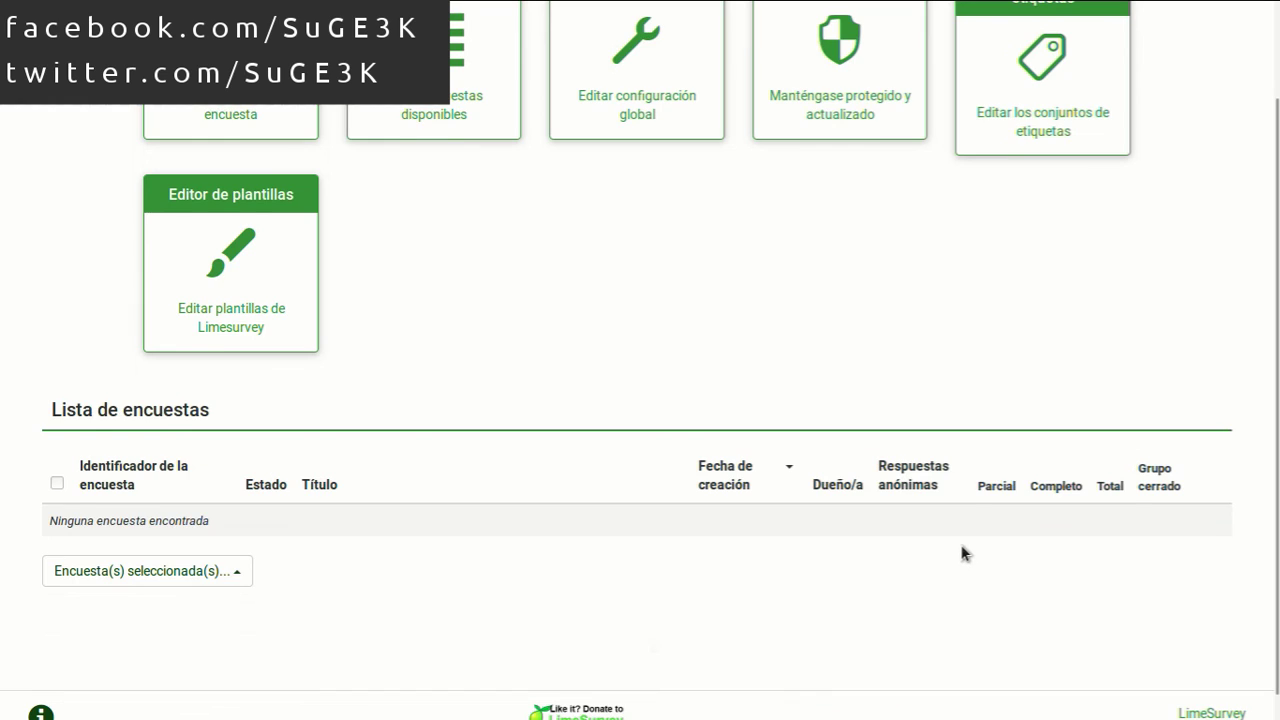
pyautogui.scroll(-1, 963, 557)
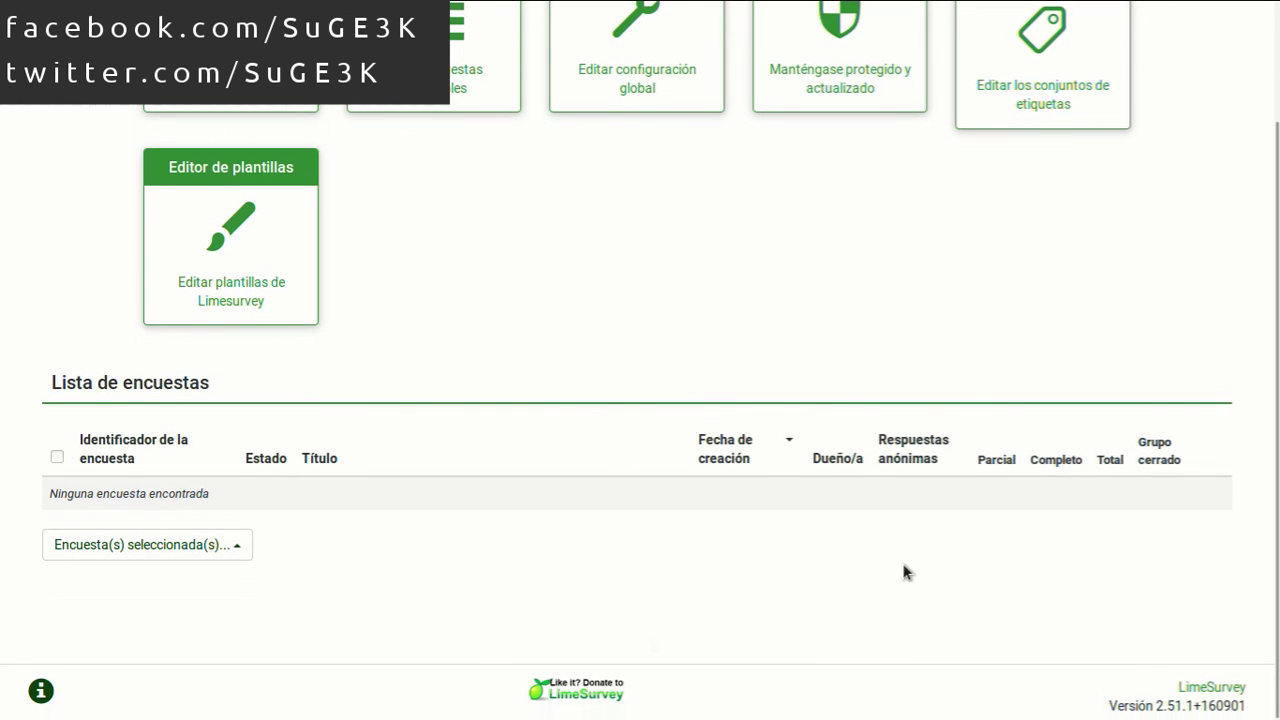
pyautogui.scroll(2, 1115, 333)
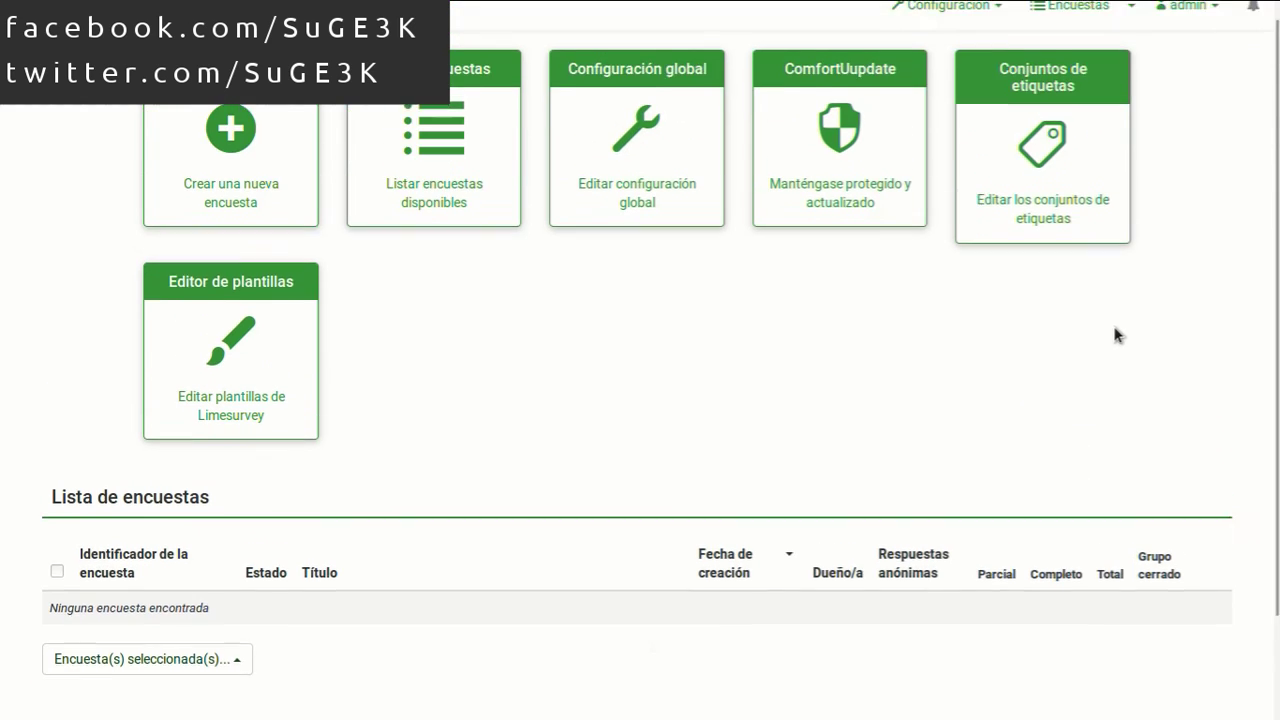
# Open the general settings of the global configuration and highlight the first word of the site name.
pyautogui.click(1000, 35)
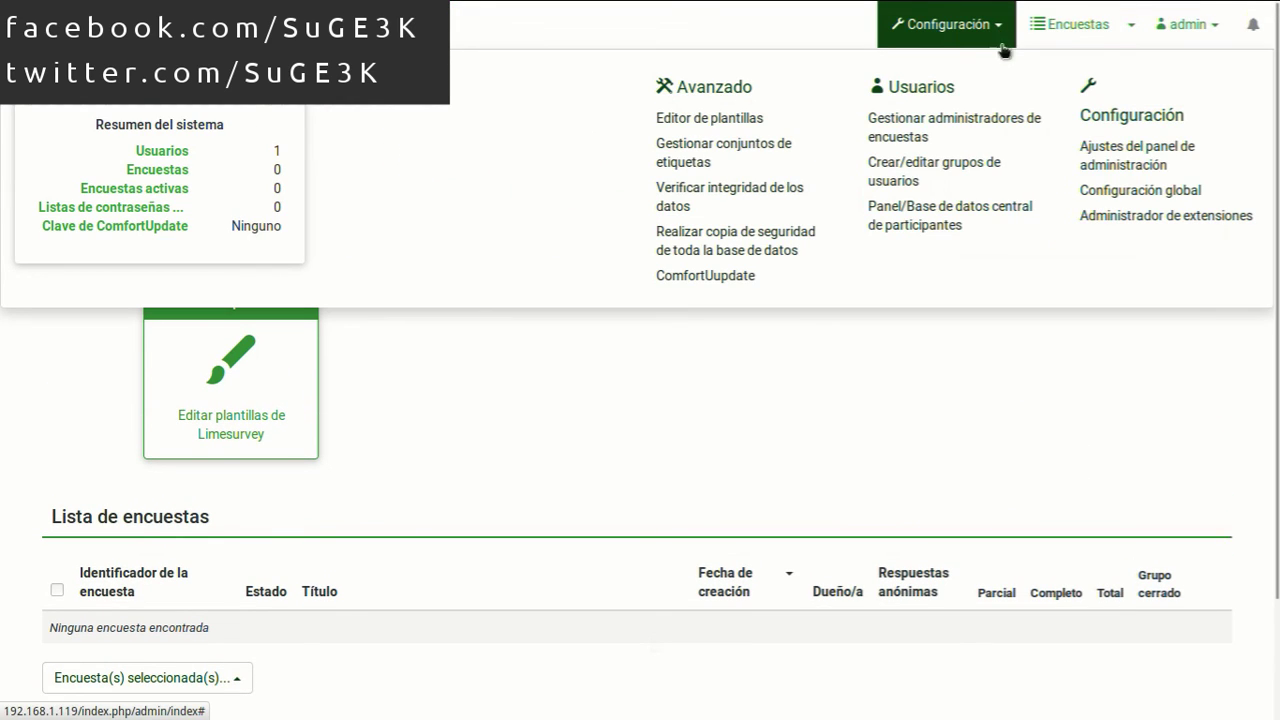
pyautogui.click(1142, 192)
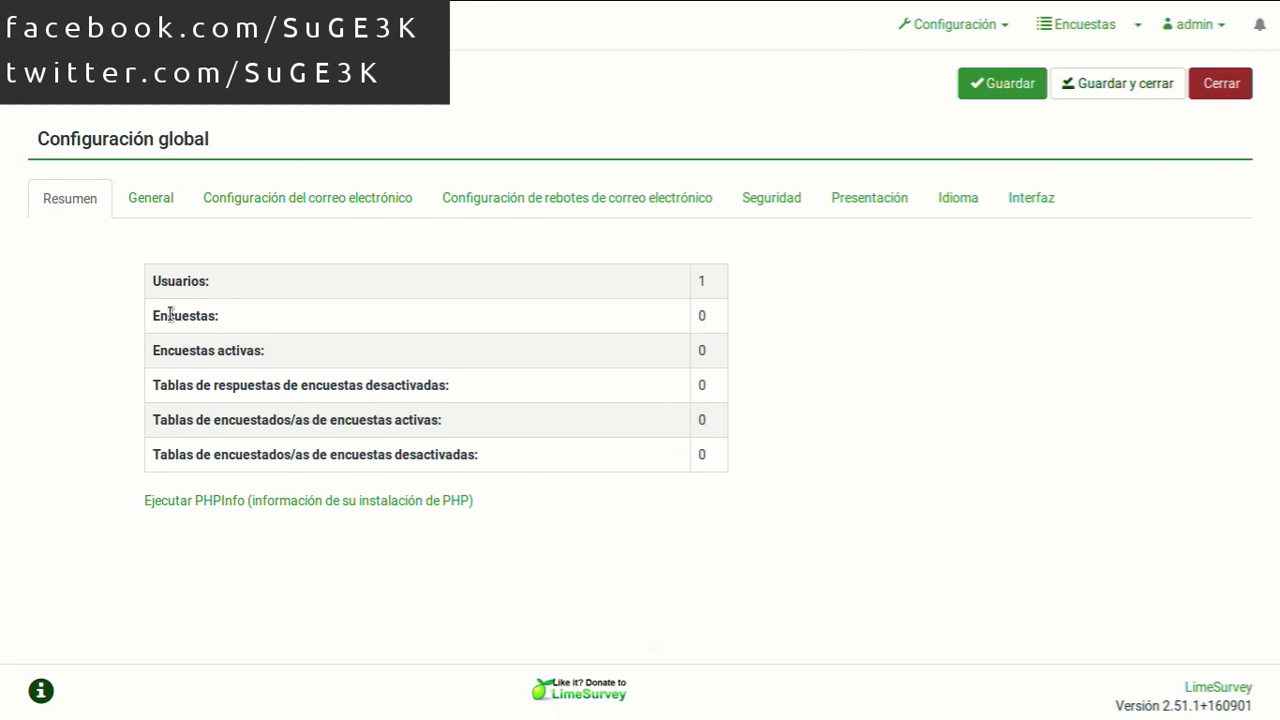
pyautogui.click(960, 24)
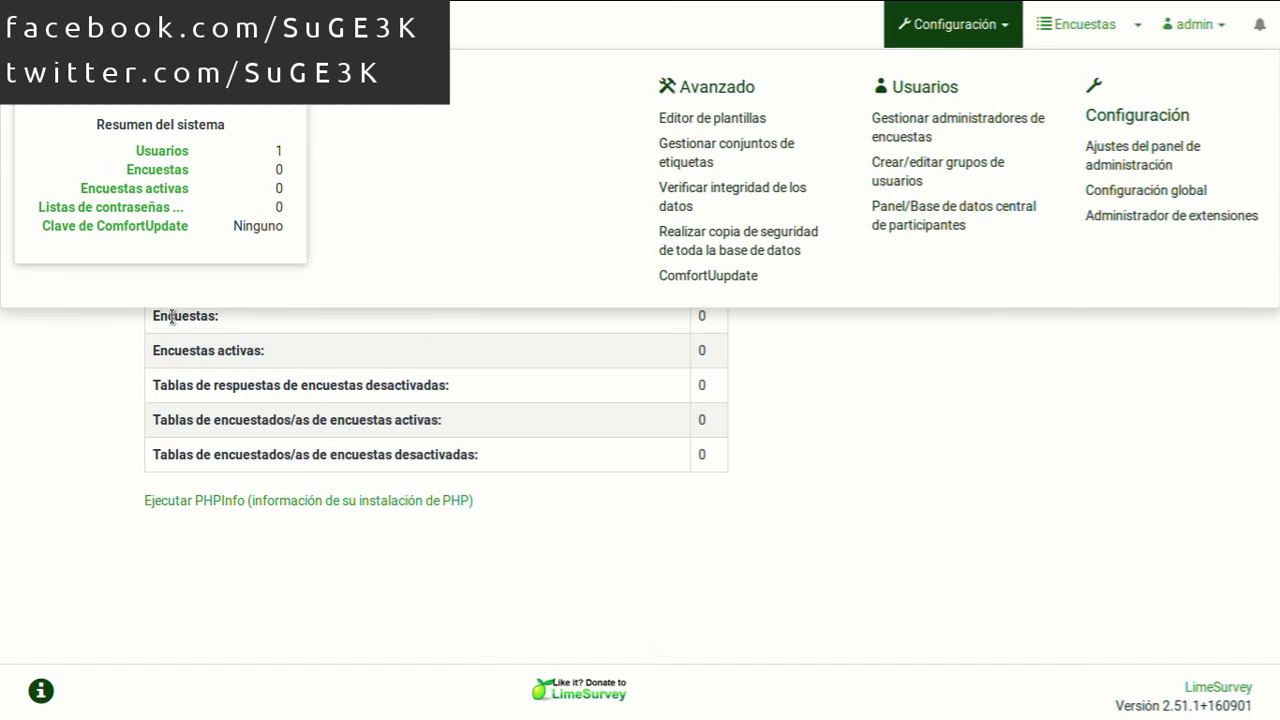
pyautogui.click(68, 400)
pyautogui.click(150, 198)
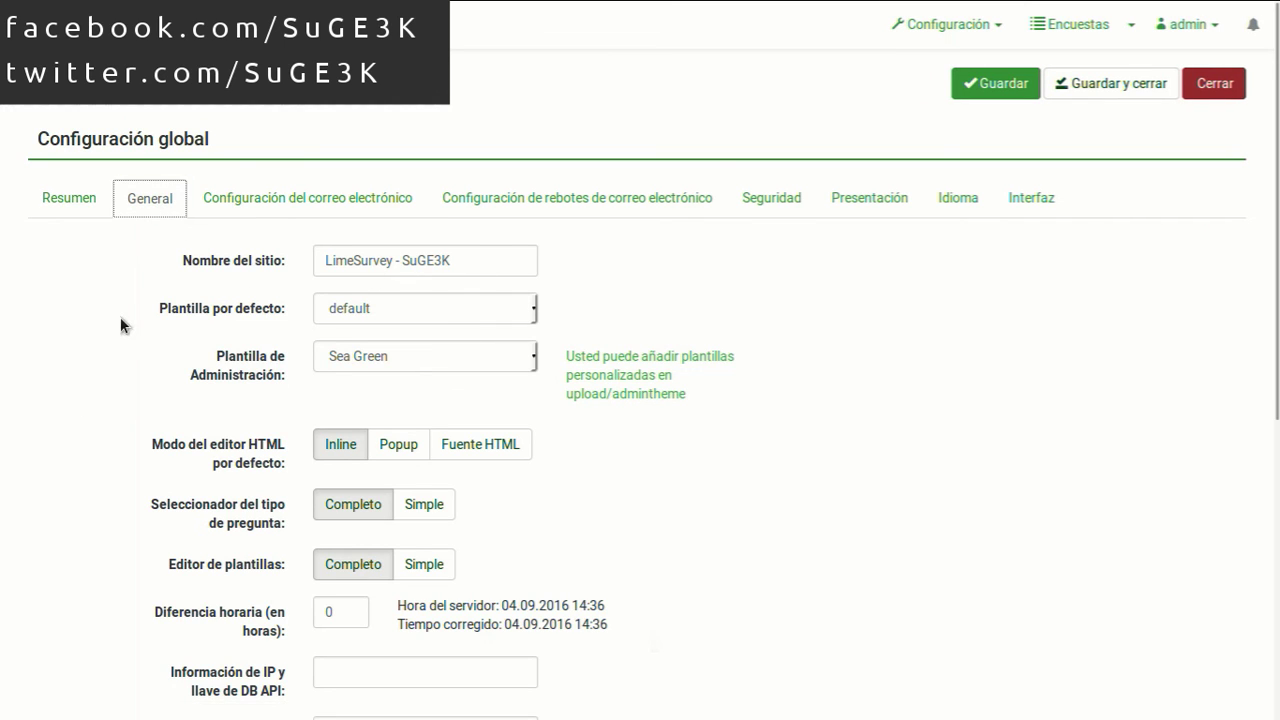
pyautogui.doubleClick(332, 263)
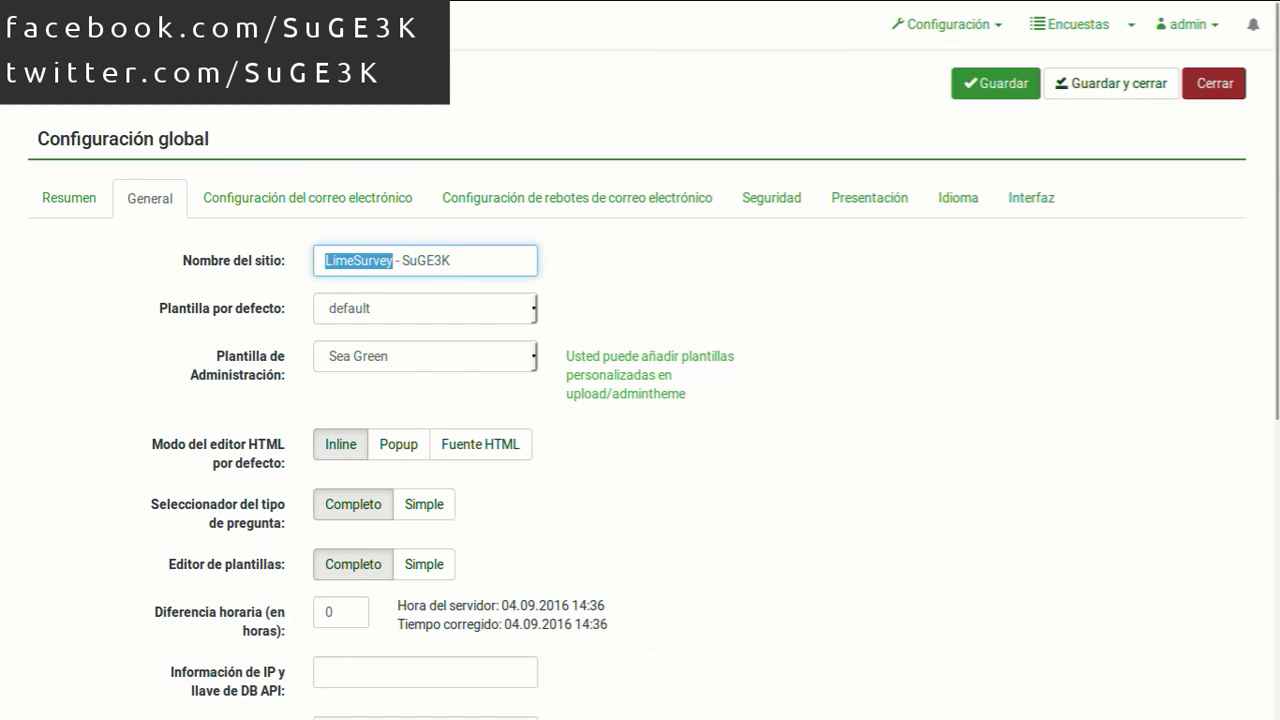
# Try ubuntu_orange as the default survey template and switch it back to default.
pyautogui.click(444, 312)
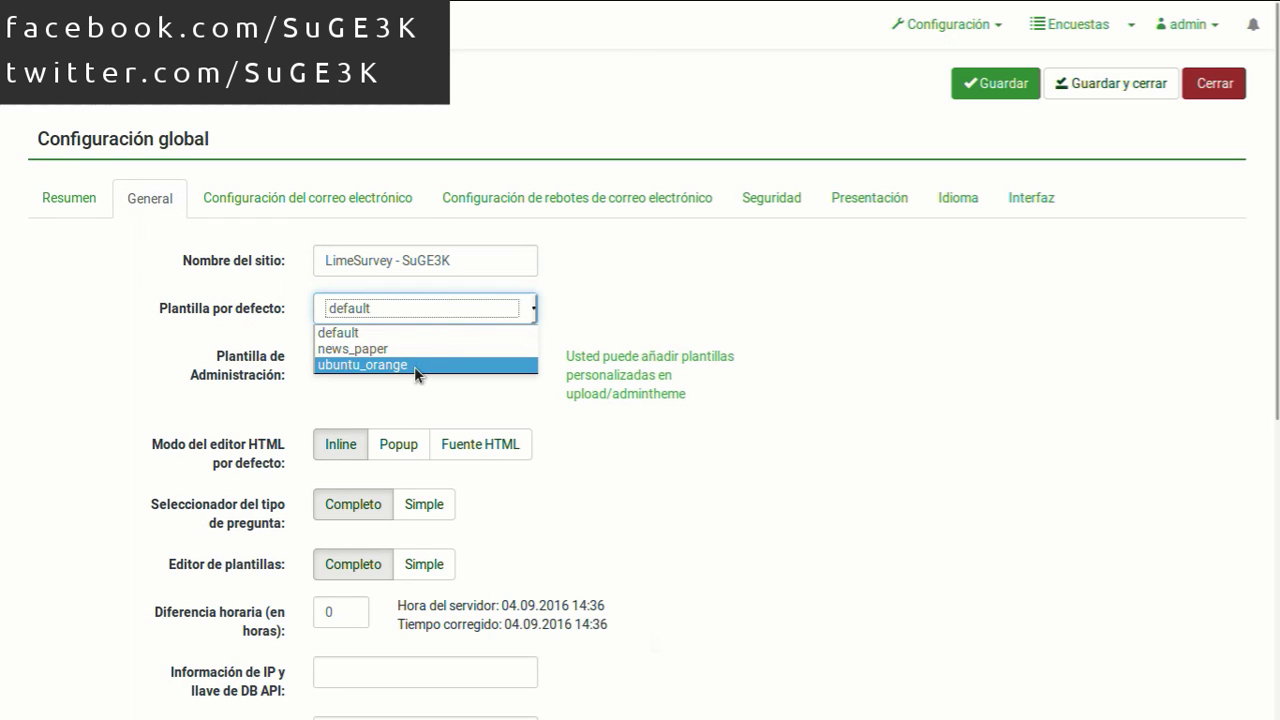
pyautogui.click(414, 366)
pyautogui.click(451, 321)
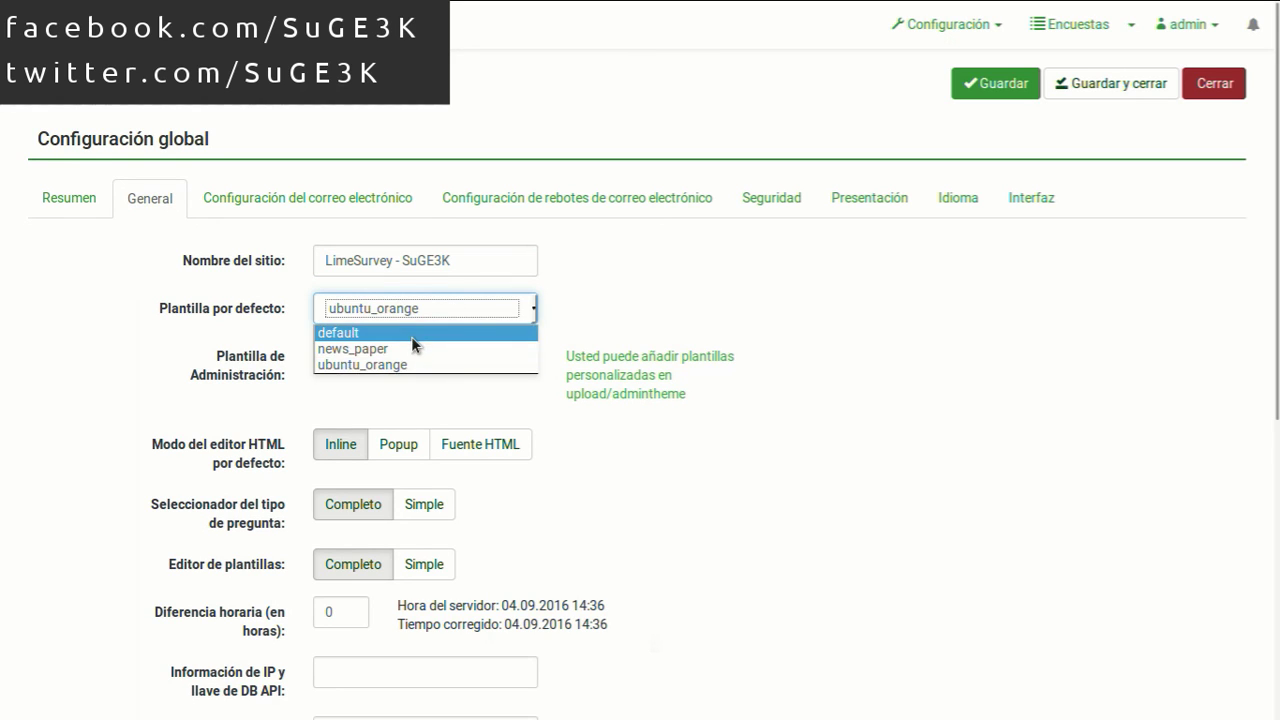
pyautogui.click(411, 334)
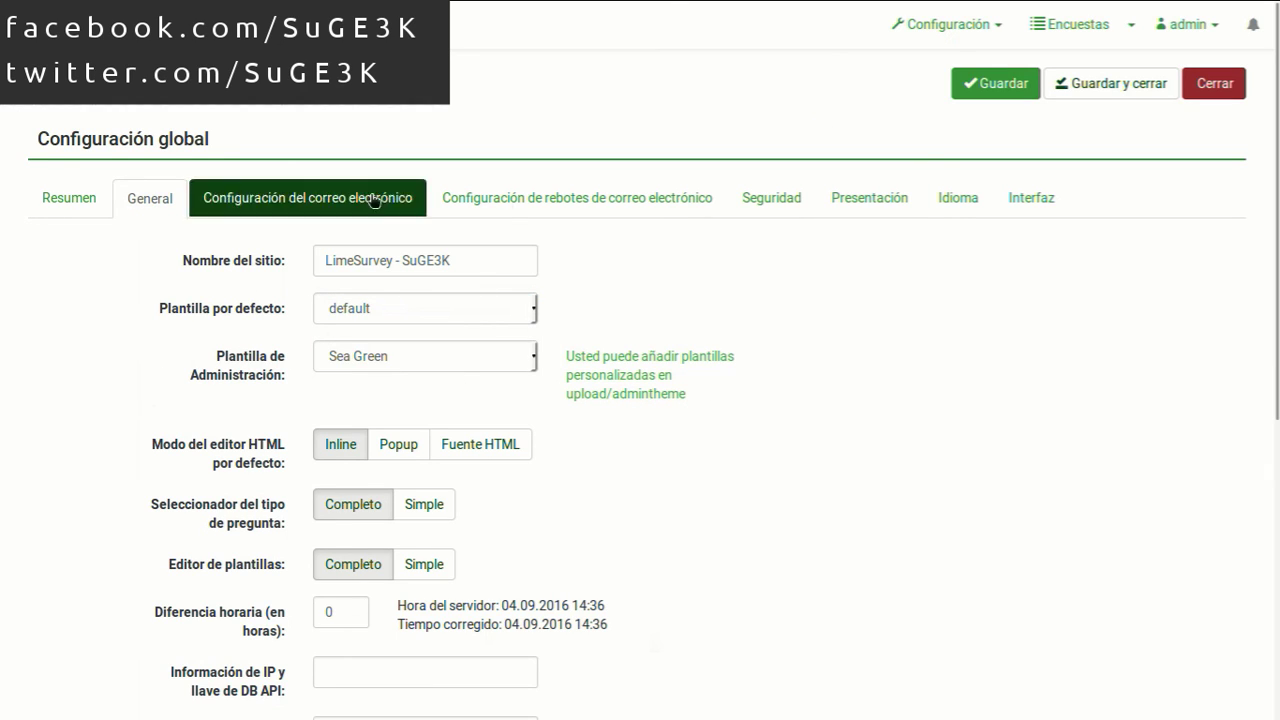
# Set the administration template to Dark Sky and save the global configuration.
pyautogui.click(400, 356)
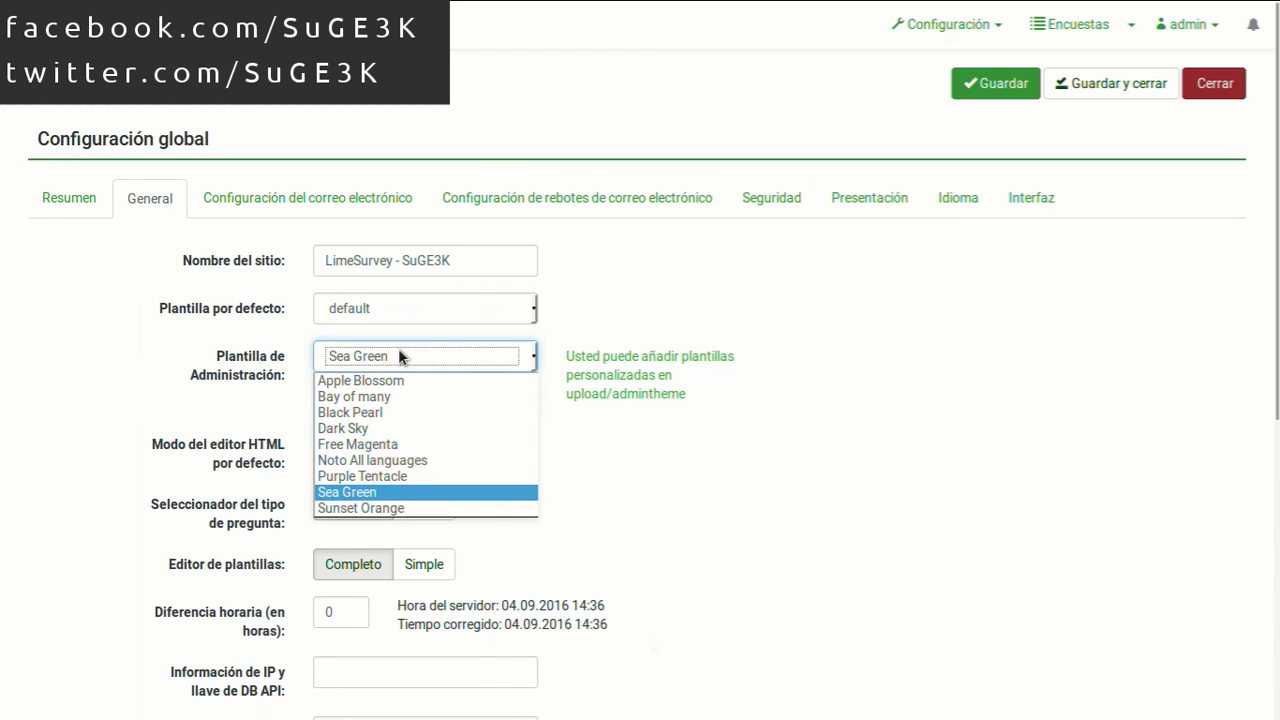
pyautogui.click(358, 428)
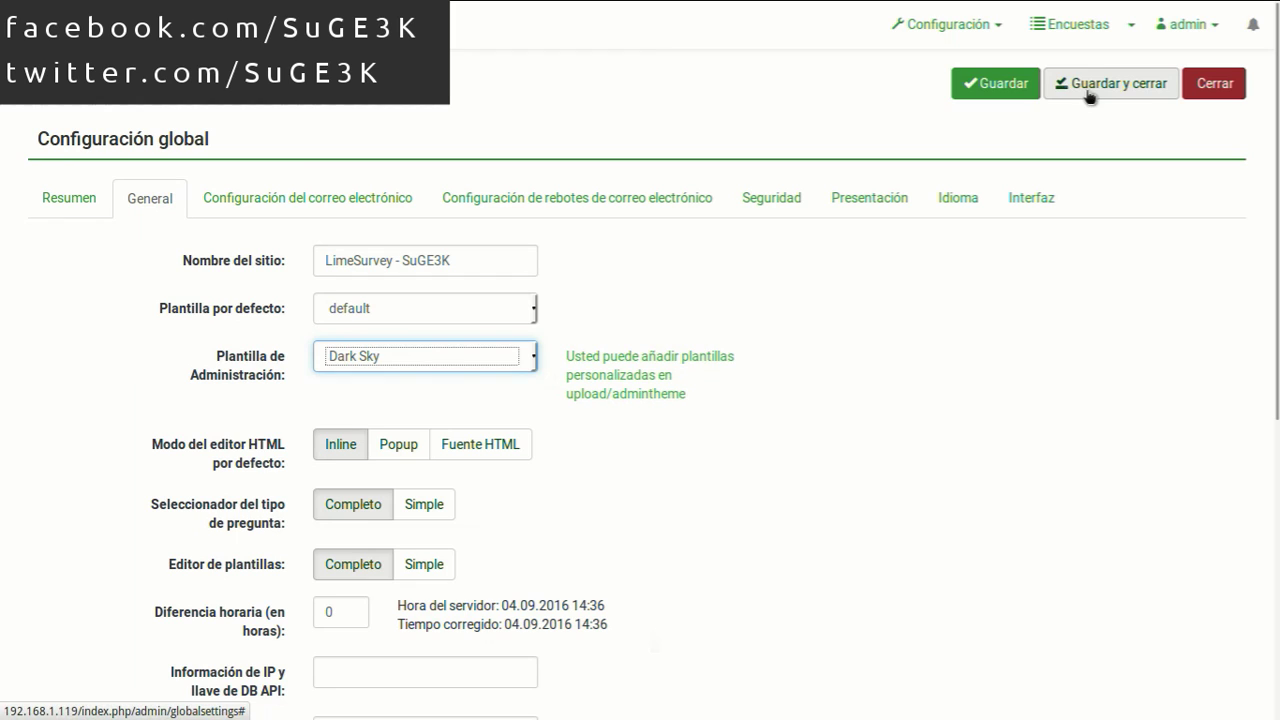
pyautogui.click(995, 84)
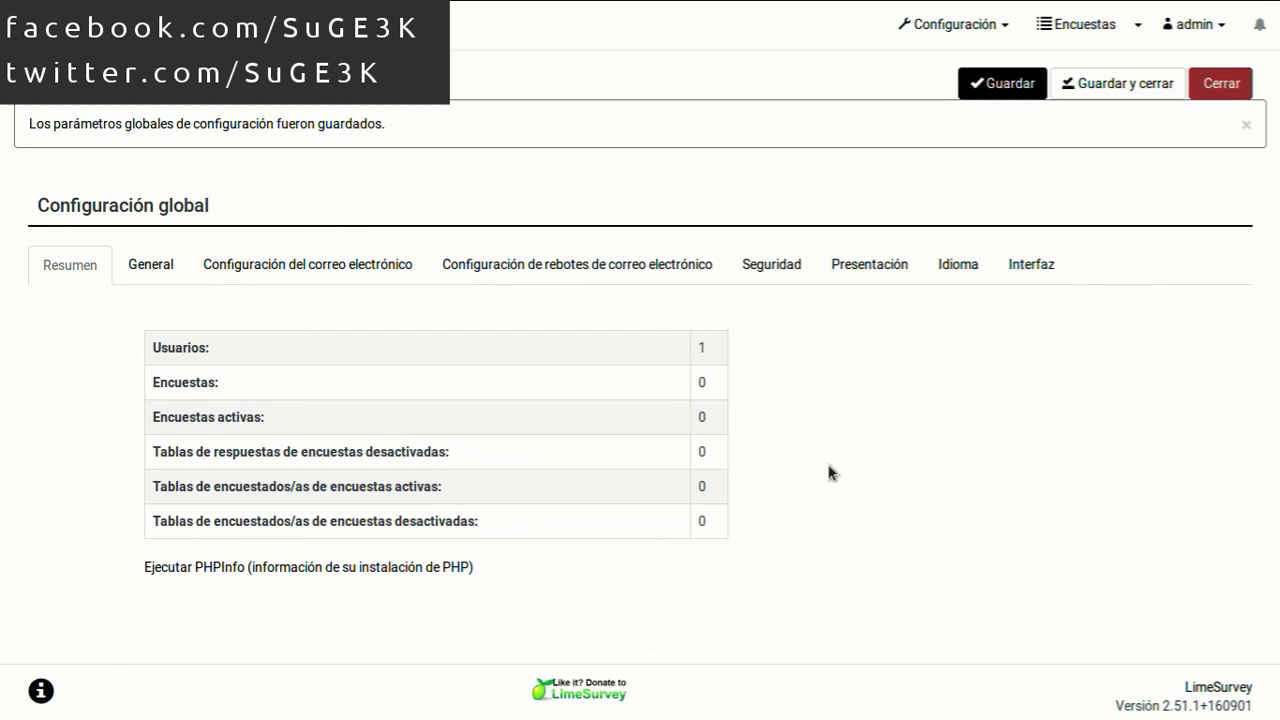
# Review the general global settings, including the editor modes, time difference, API key fields and available import/export character sets.
pyautogui.click(152, 265)
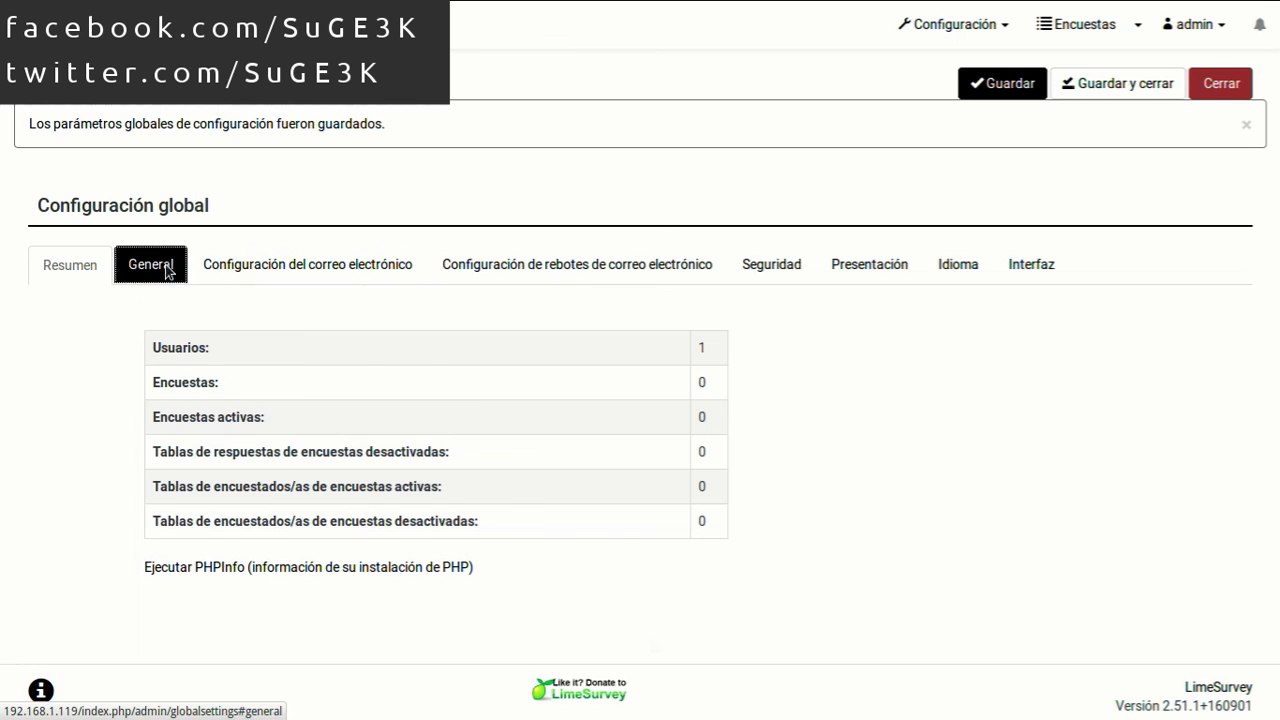
pyautogui.scroll(-1, 783, 474)
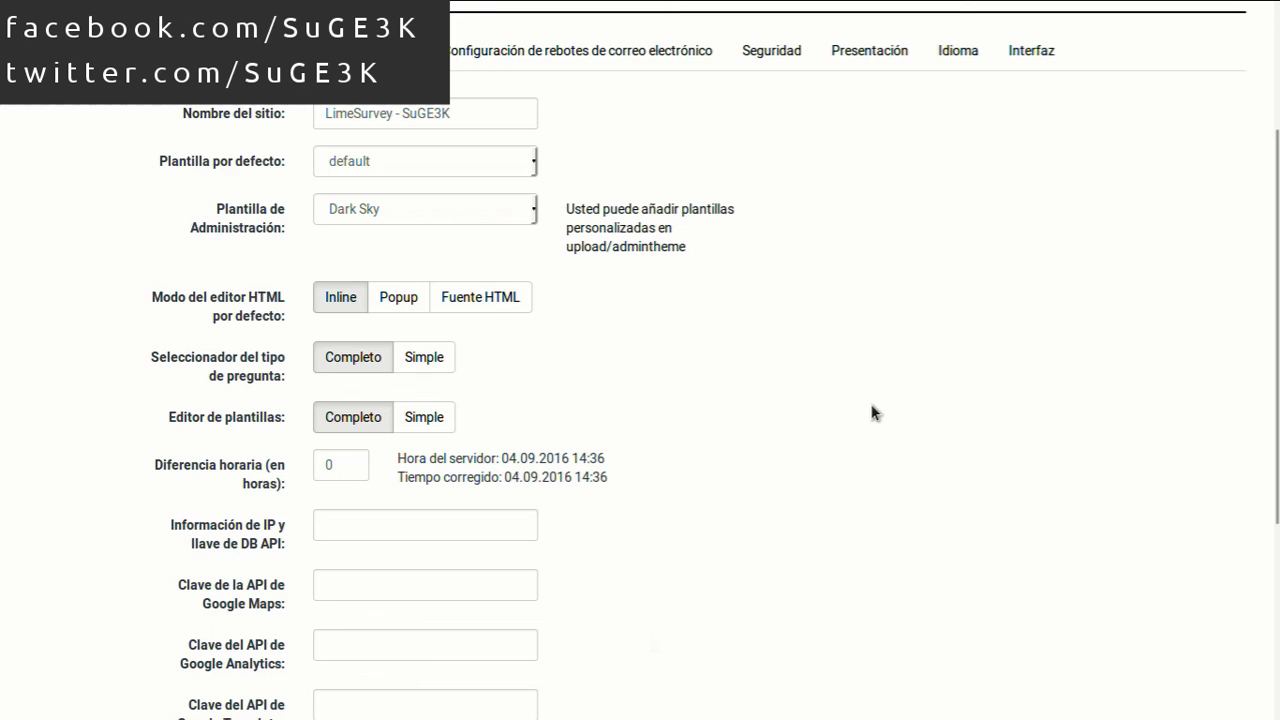
pyautogui.scroll(-1, 866, 403)
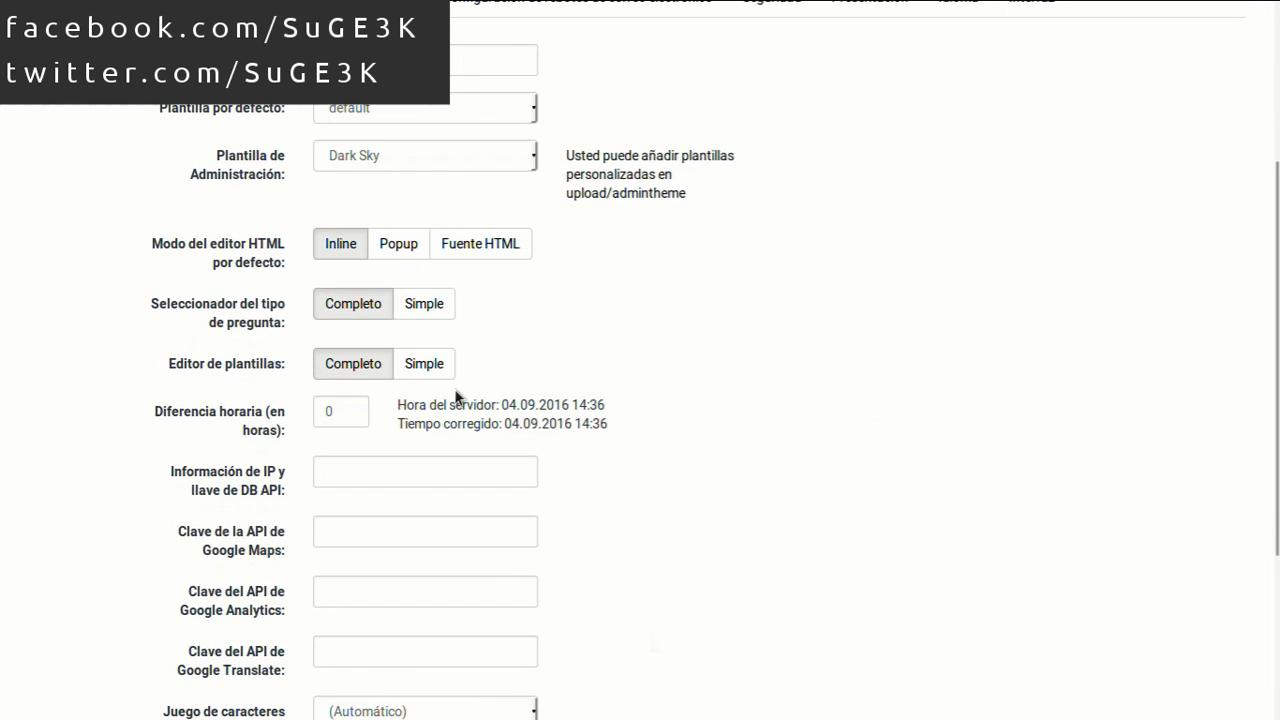
pyautogui.moveTo(398, 404); pyautogui.dragTo(620, 424)
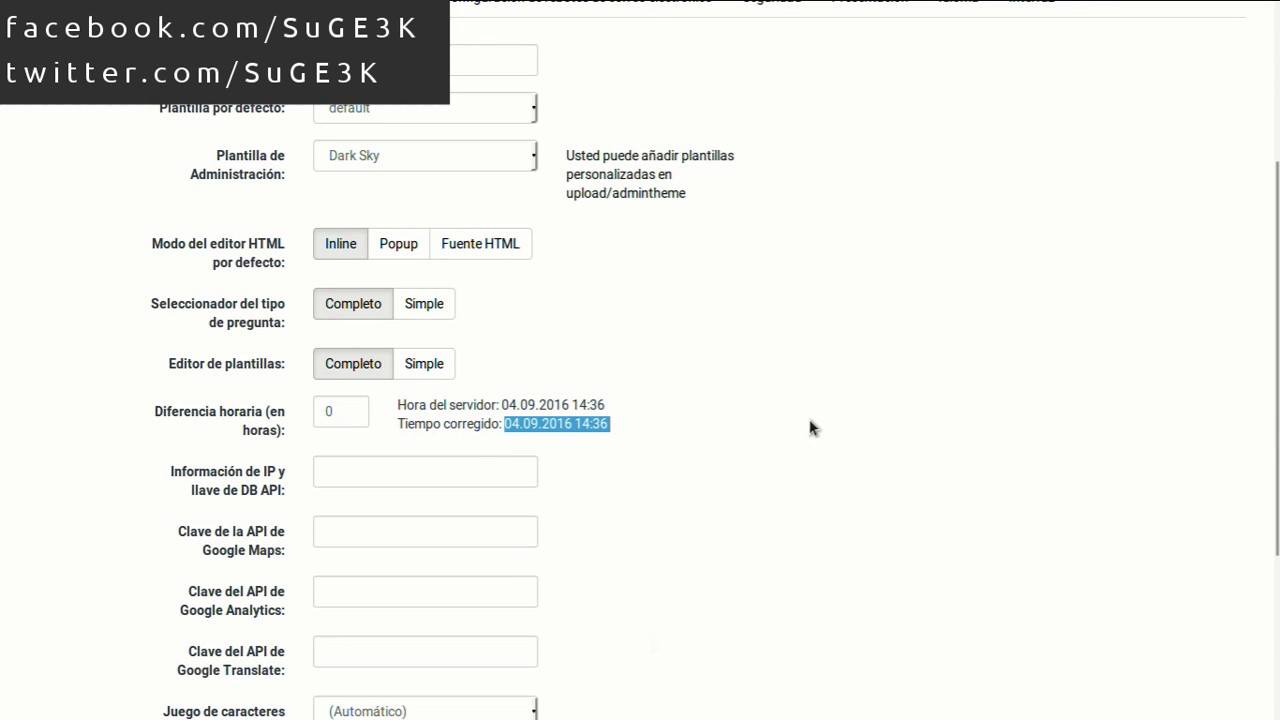
pyautogui.scroll(-2, 575, 393)
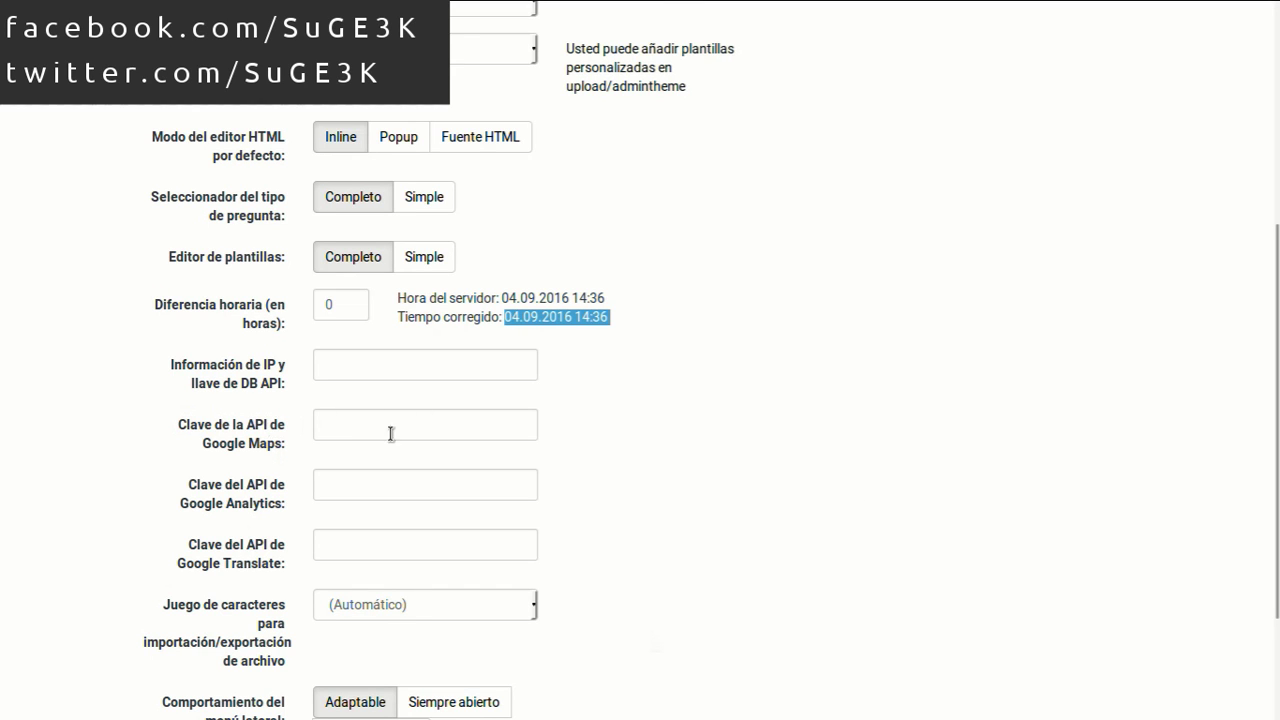
pyautogui.scroll(-1, 862, 476)
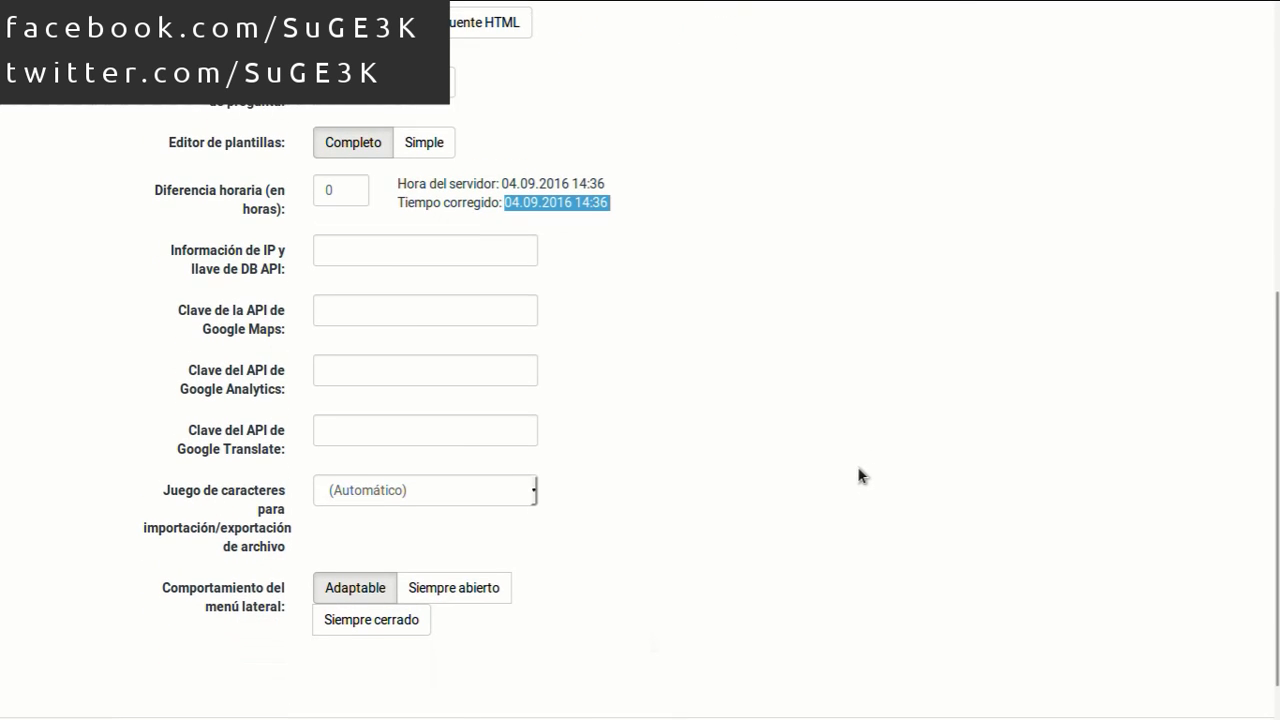
pyautogui.click(479, 491)
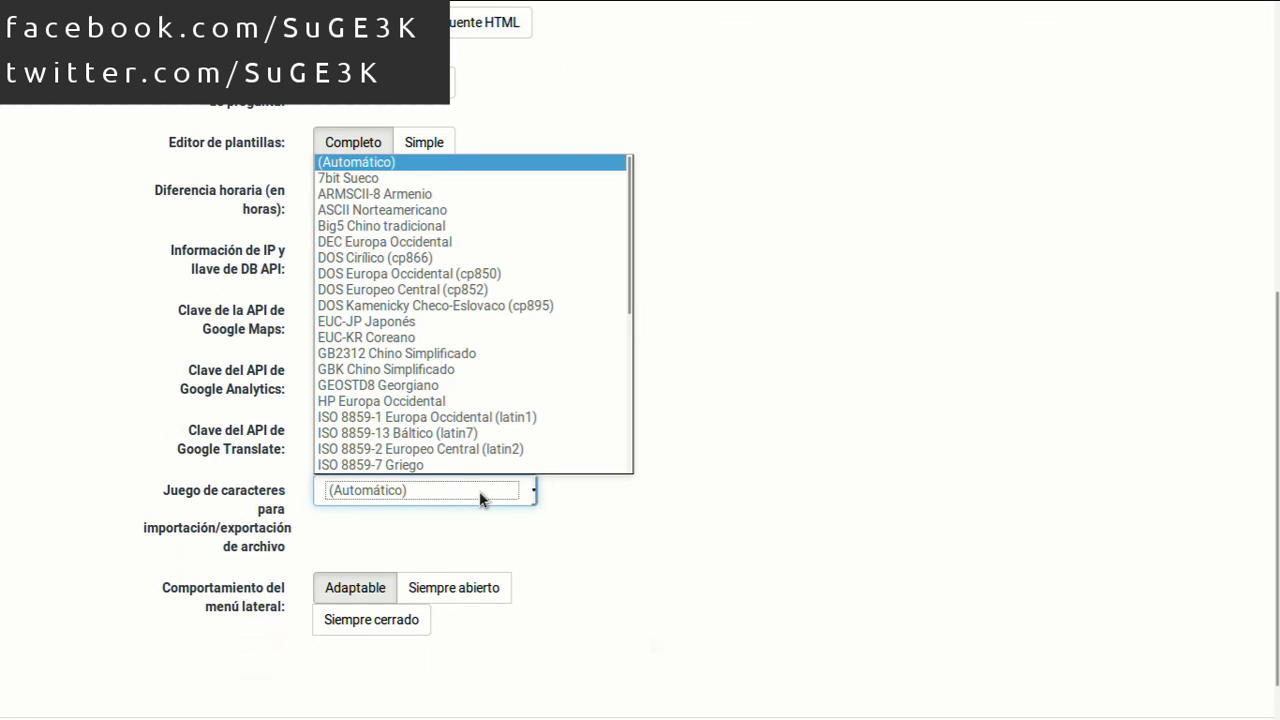
pyautogui.click(968, 485)
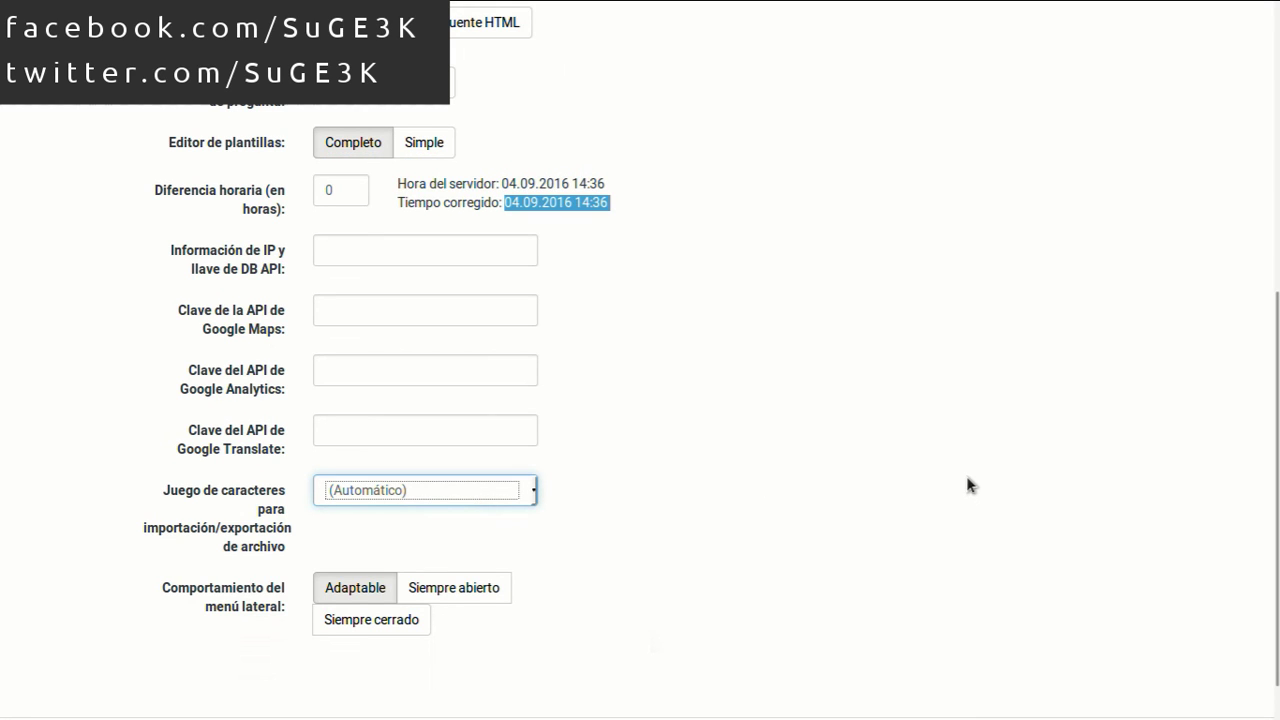
pyautogui.scroll(3, 952, 467)
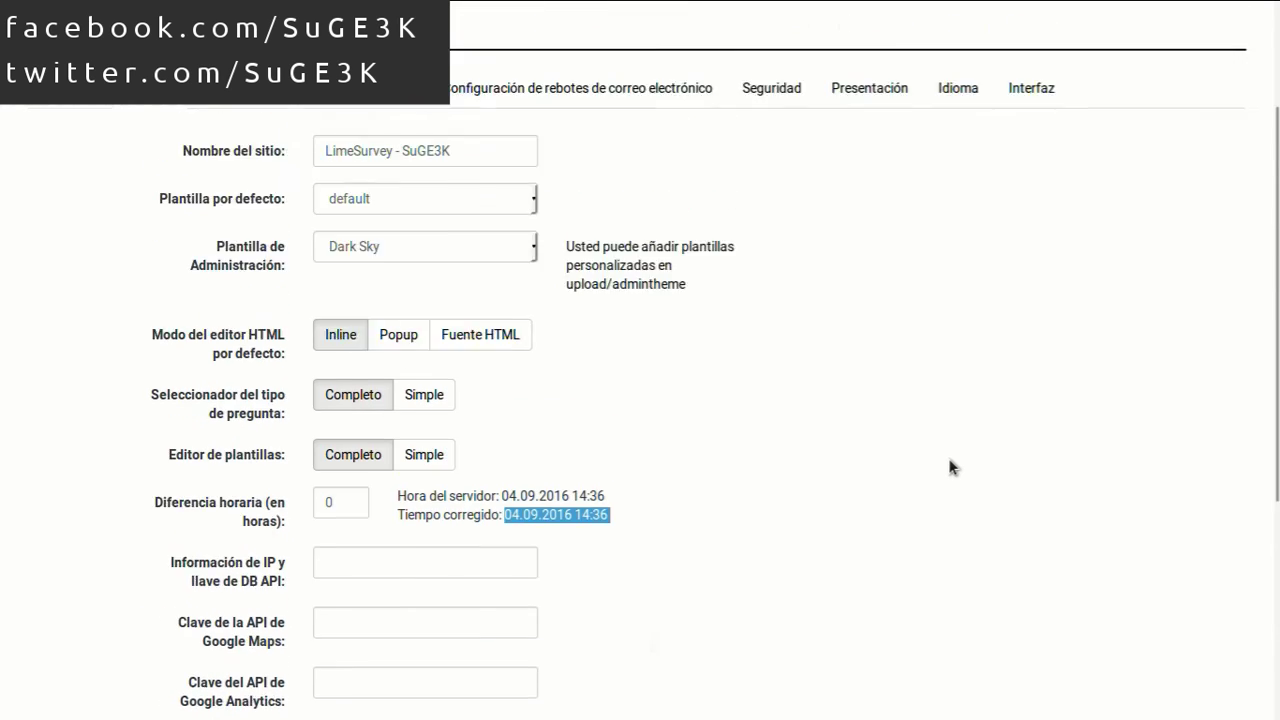
pyautogui.scroll(3, 952, 467)
# Open the email settings and highlight the site administrator's email address and name for review.
pyautogui.click(343, 262)
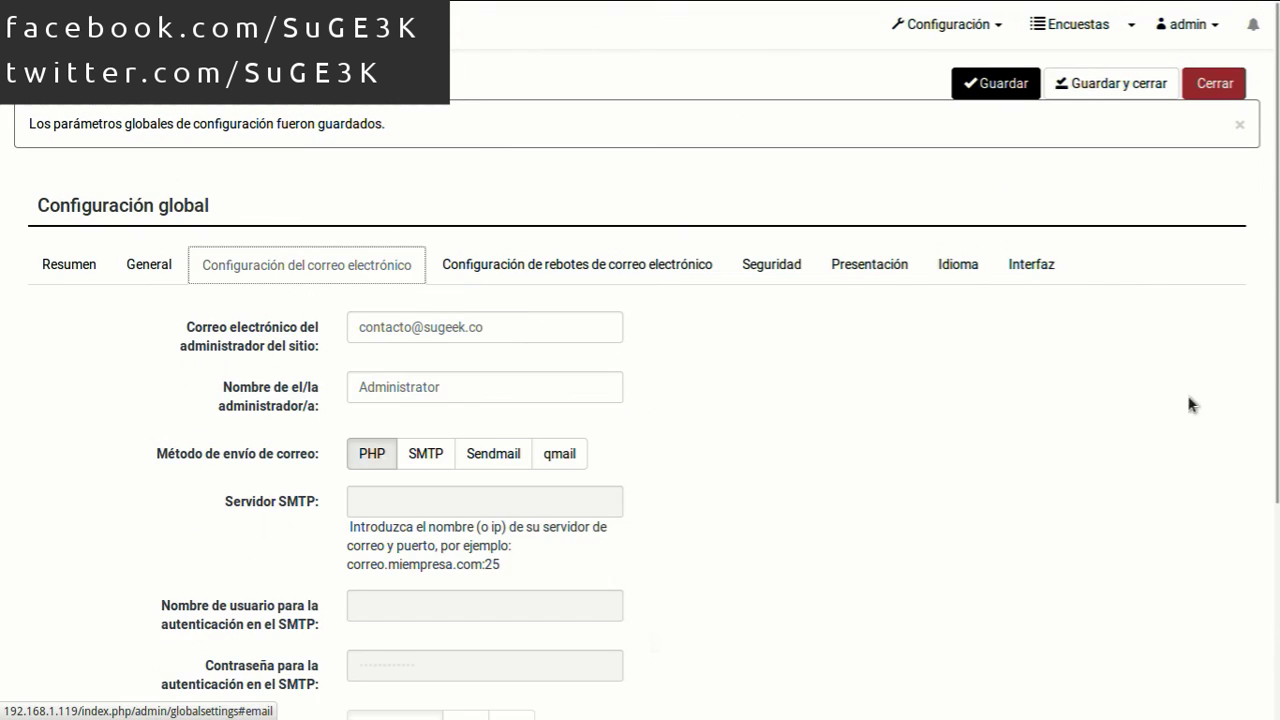
pyautogui.tripleClick(534, 325)
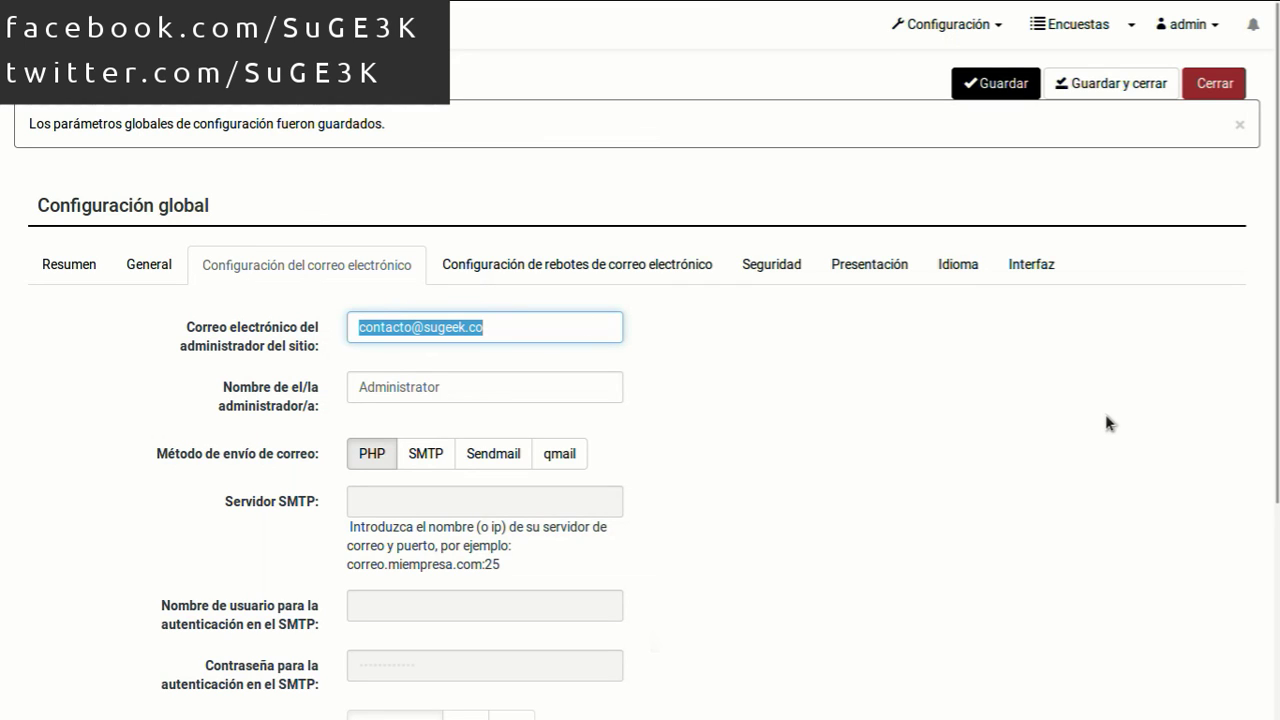
pyautogui.tripleClick(378, 390)
pyautogui.scroll(-3, 700, 440)
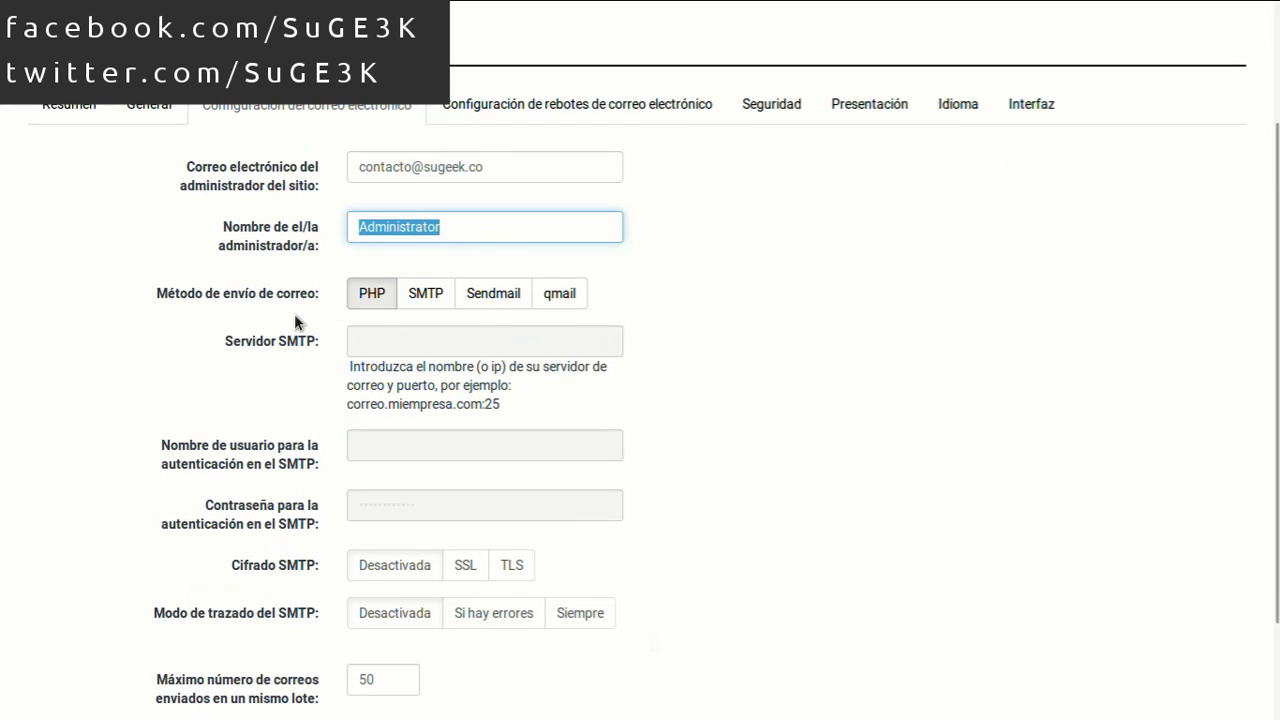
# Set the email sending method to SMTP and inspect its server, username, password, encryption and debug mode fields.
pyautogui.click(425, 293)
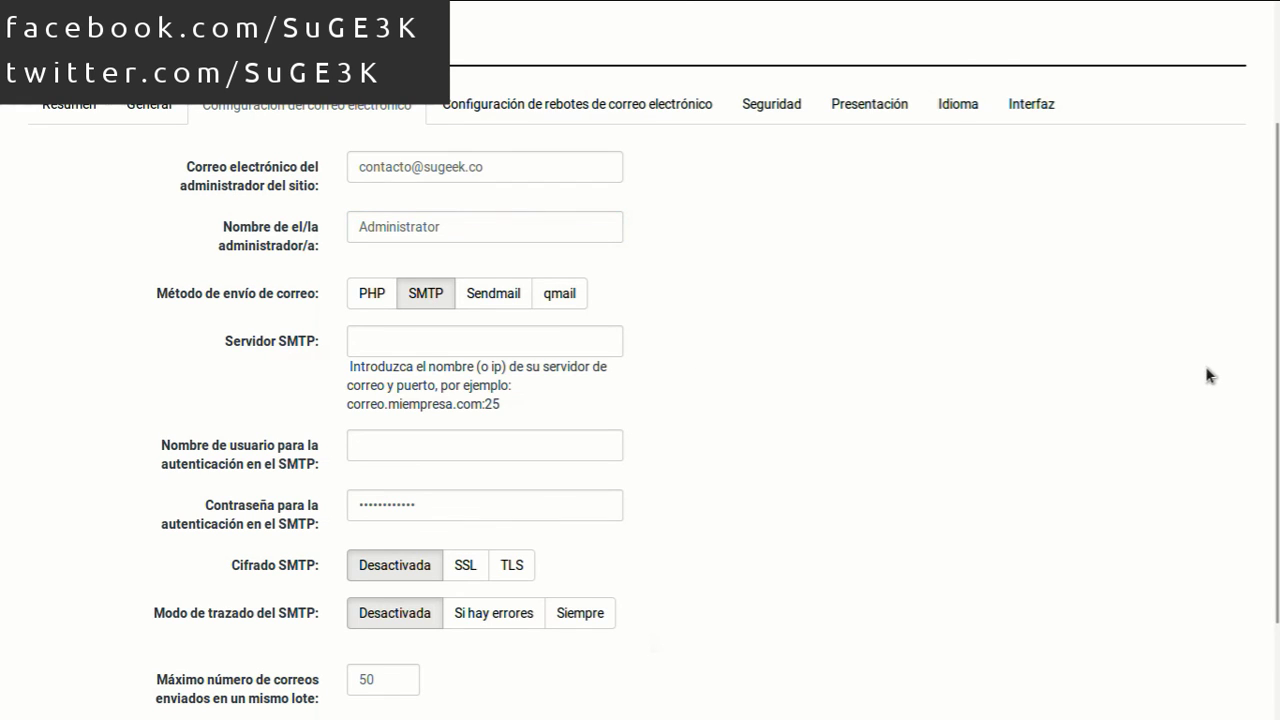
pyautogui.click(366, 296)
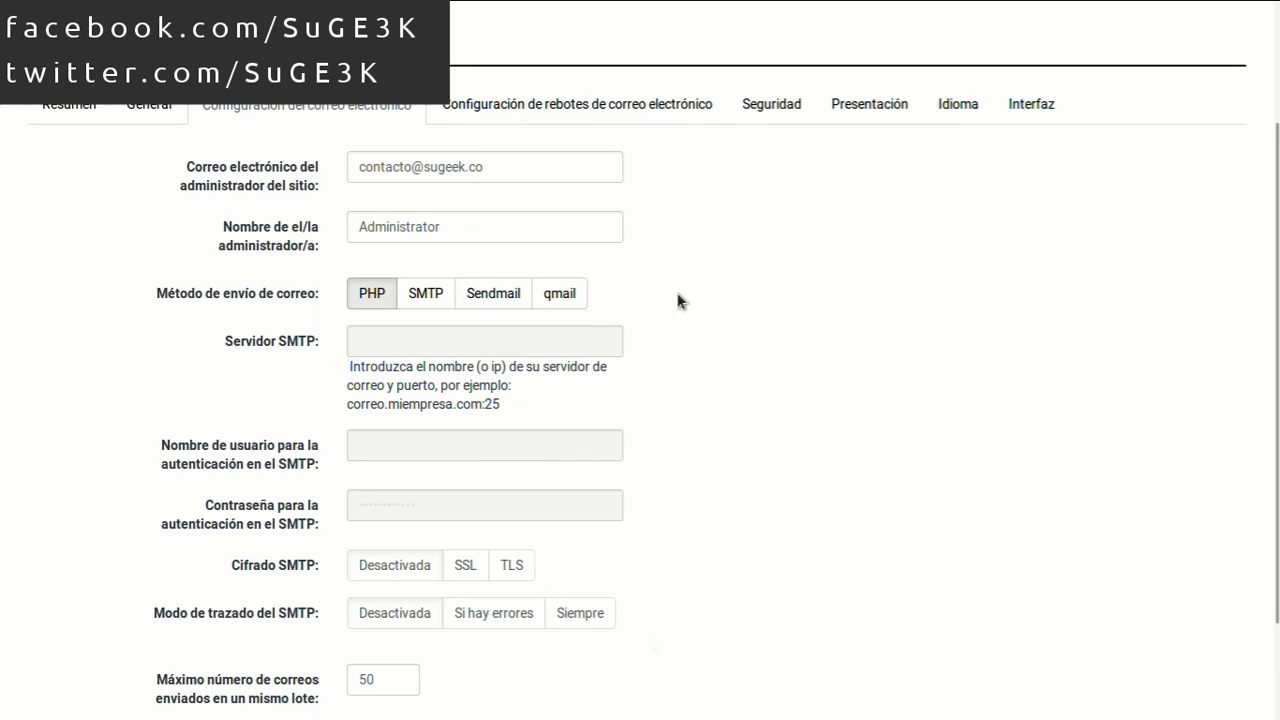
pyautogui.click(410, 296)
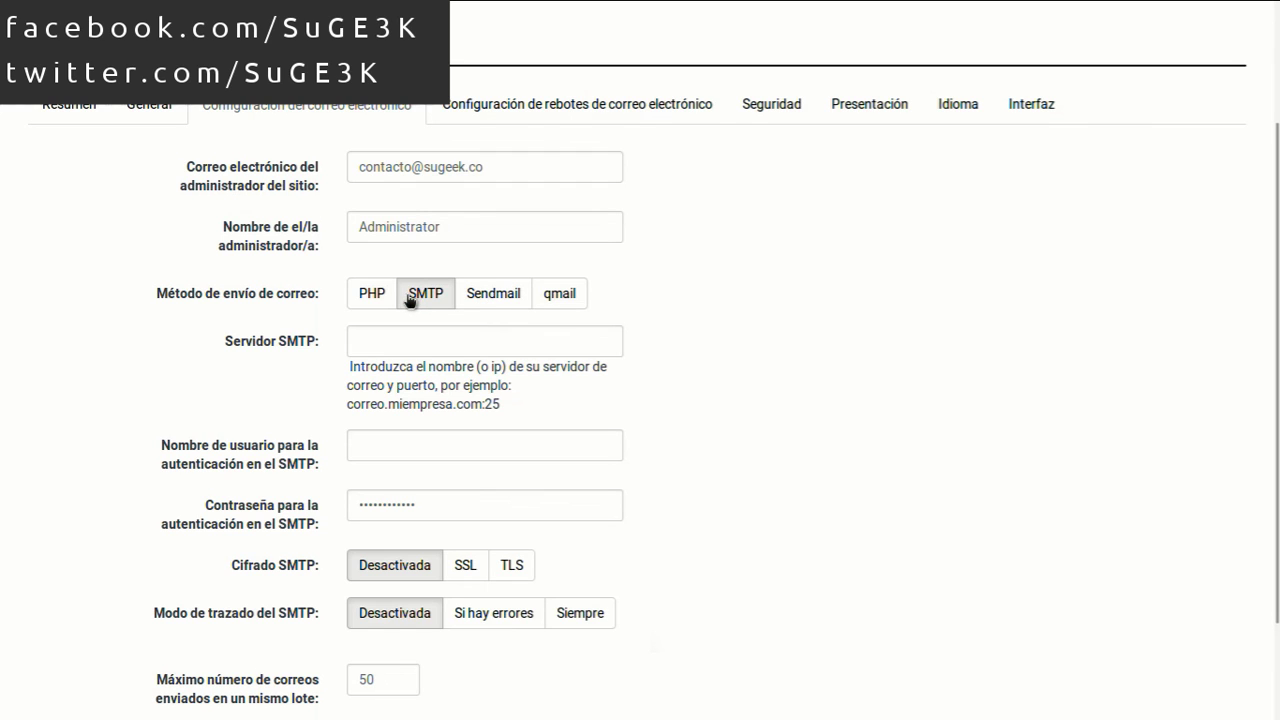
pyautogui.click(384, 336)
pyautogui.click(369, 441)
pyautogui.click(410, 510)
pyautogui.scroll(-1, 818, 360)
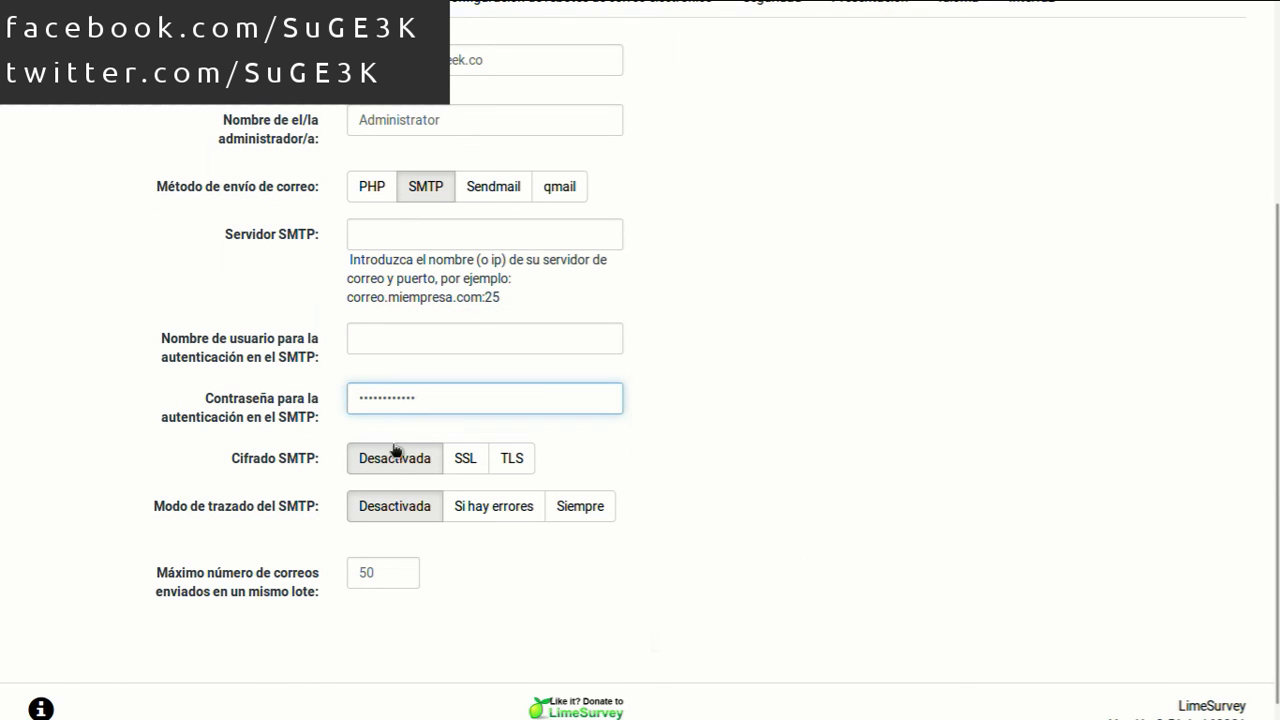
pyautogui.scroll(2, 874, 306)
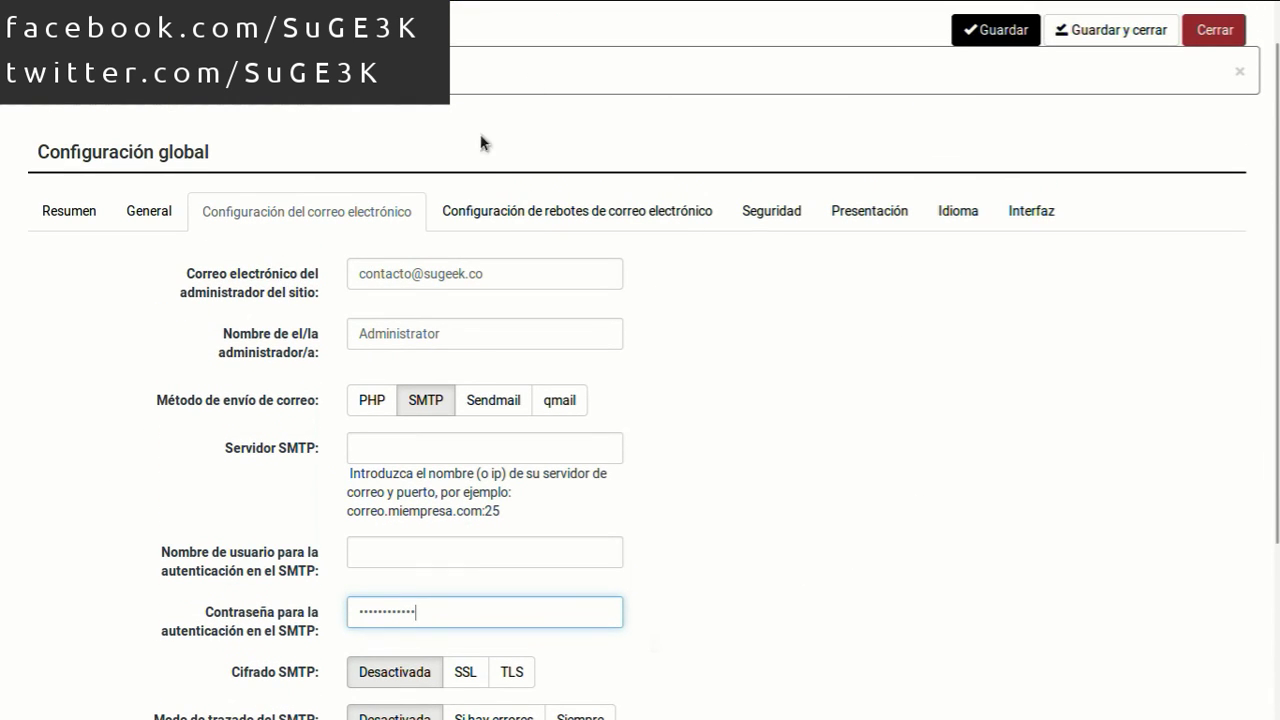
# Review the bounce email settings and the security options, including XSS filtering, embedded IFrames and forced HTTPS.
pyautogui.click(505, 226)
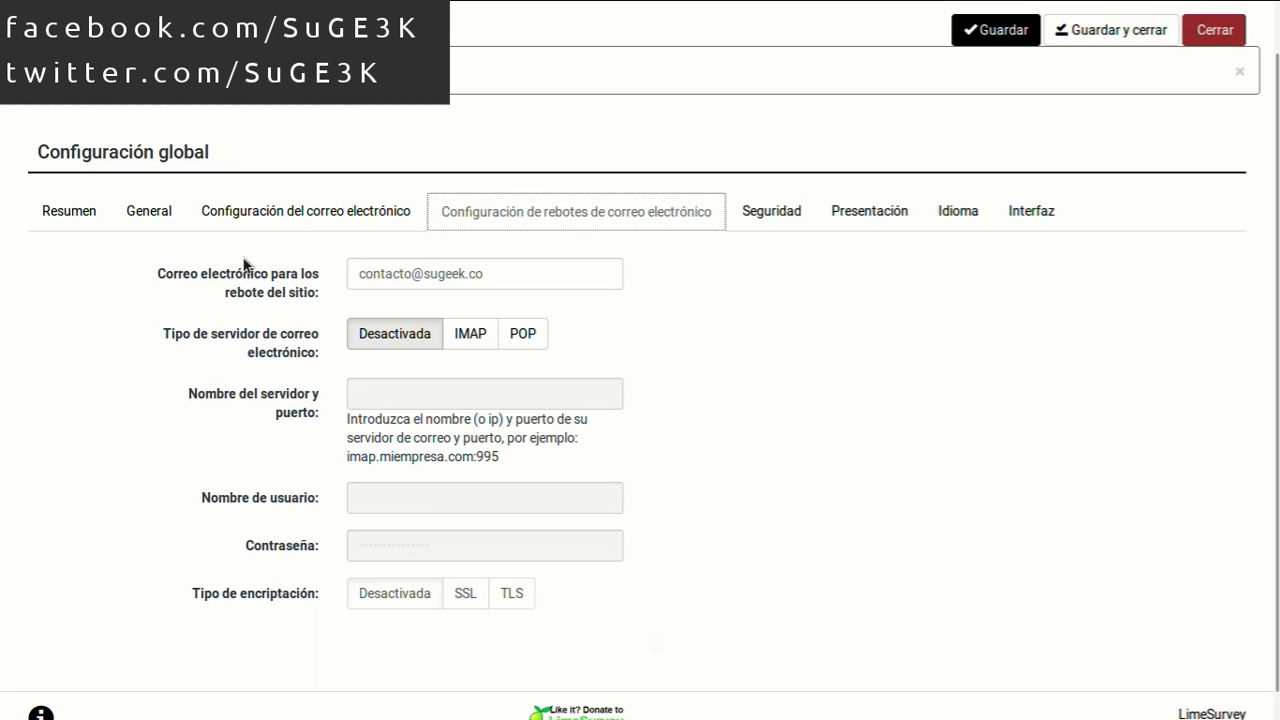
pyautogui.click(767, 214)
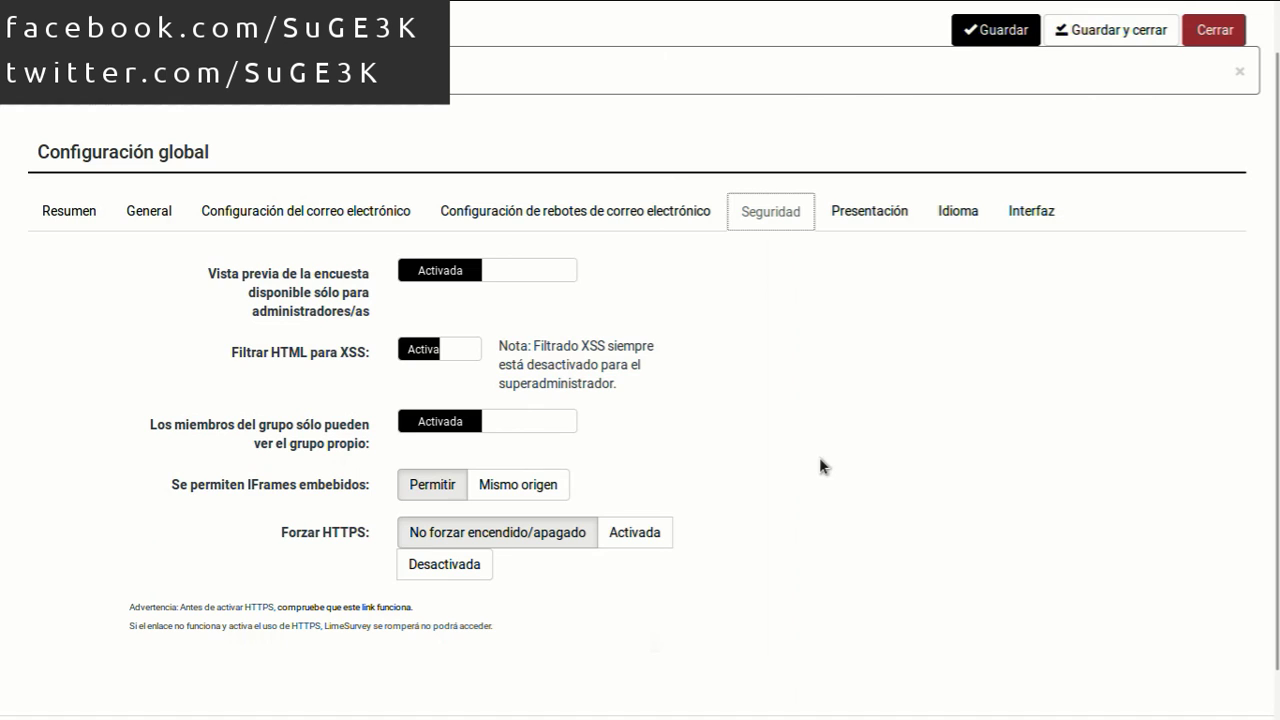
pyautogui.scroll(-1, 836, 448)
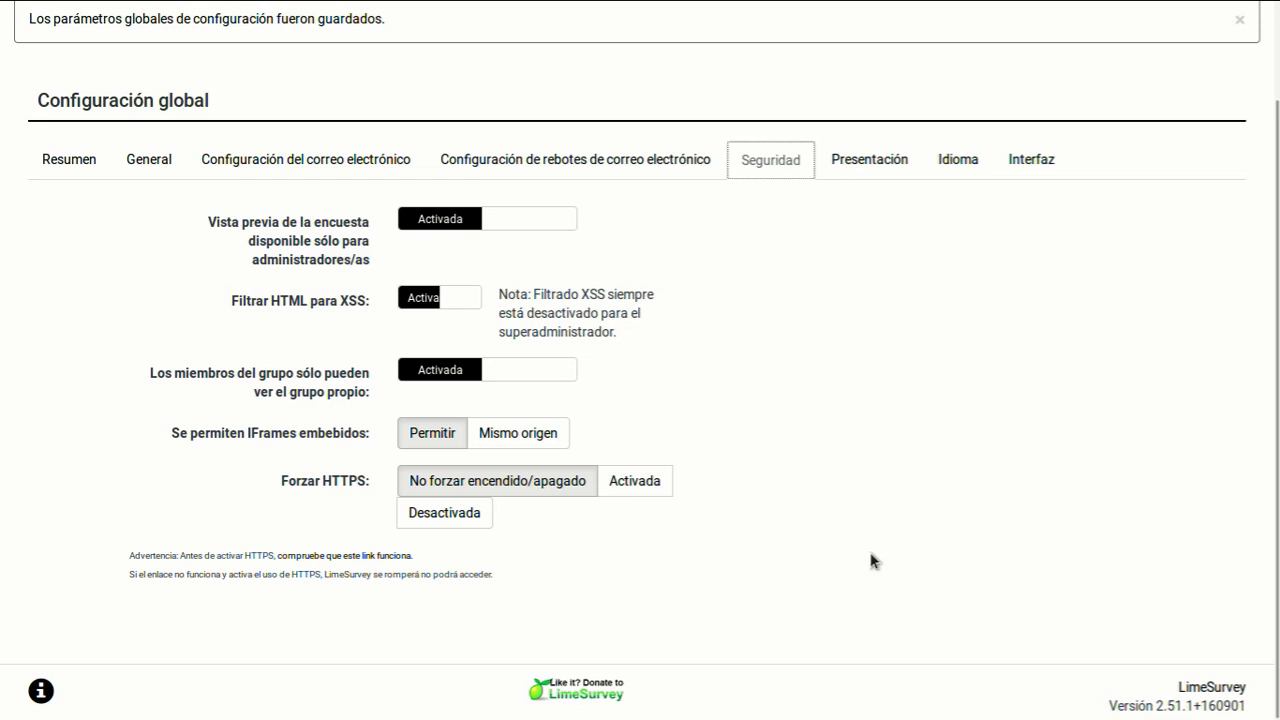
# In the presentation settings, set 'Hay N preguntas en esta encuesta' to Desactivada and keep the 'sin respuesta' option at Activada.
pyautogui.click(879, 162)
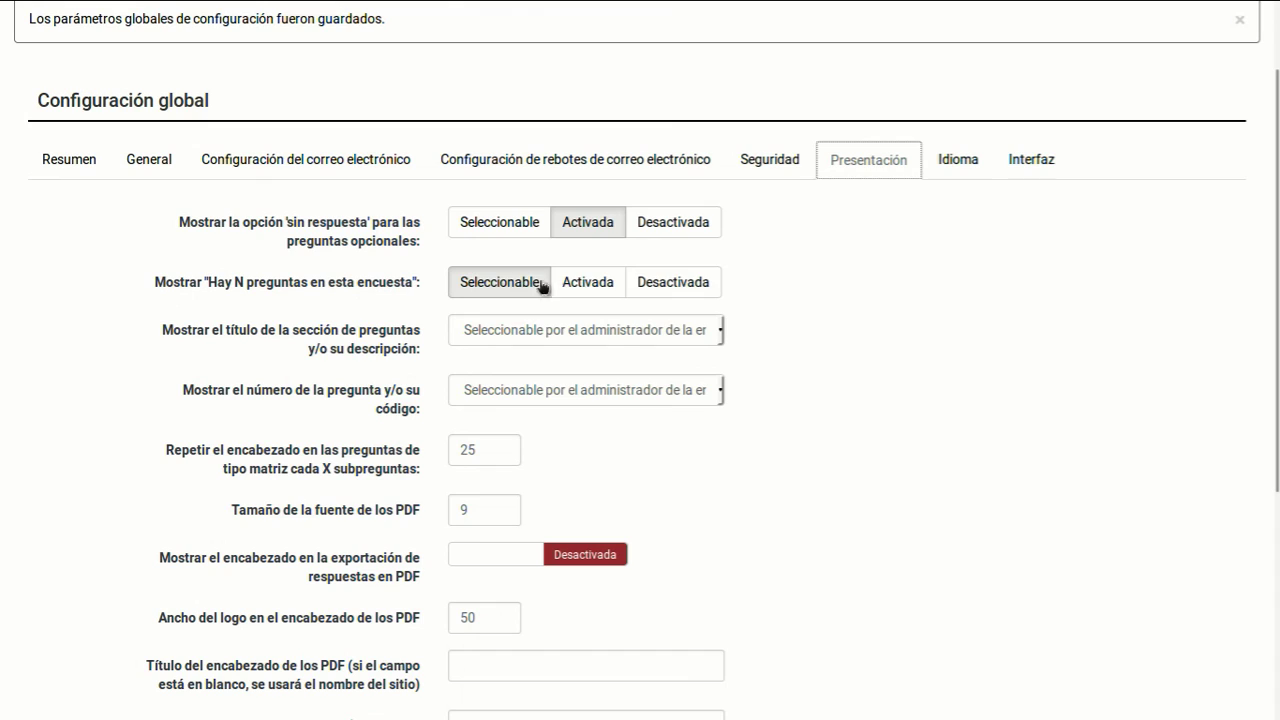
pyautogui.click(660, 292)
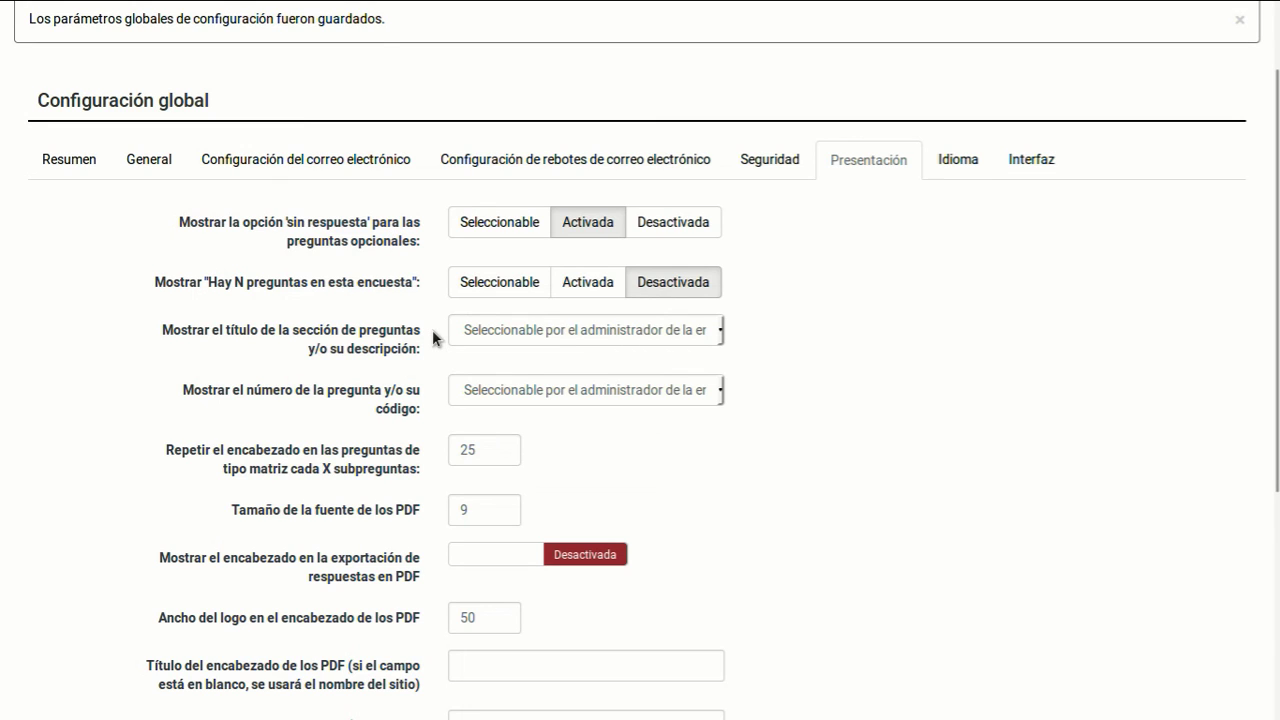
pyautogui.scroll(-1, 845, 436)
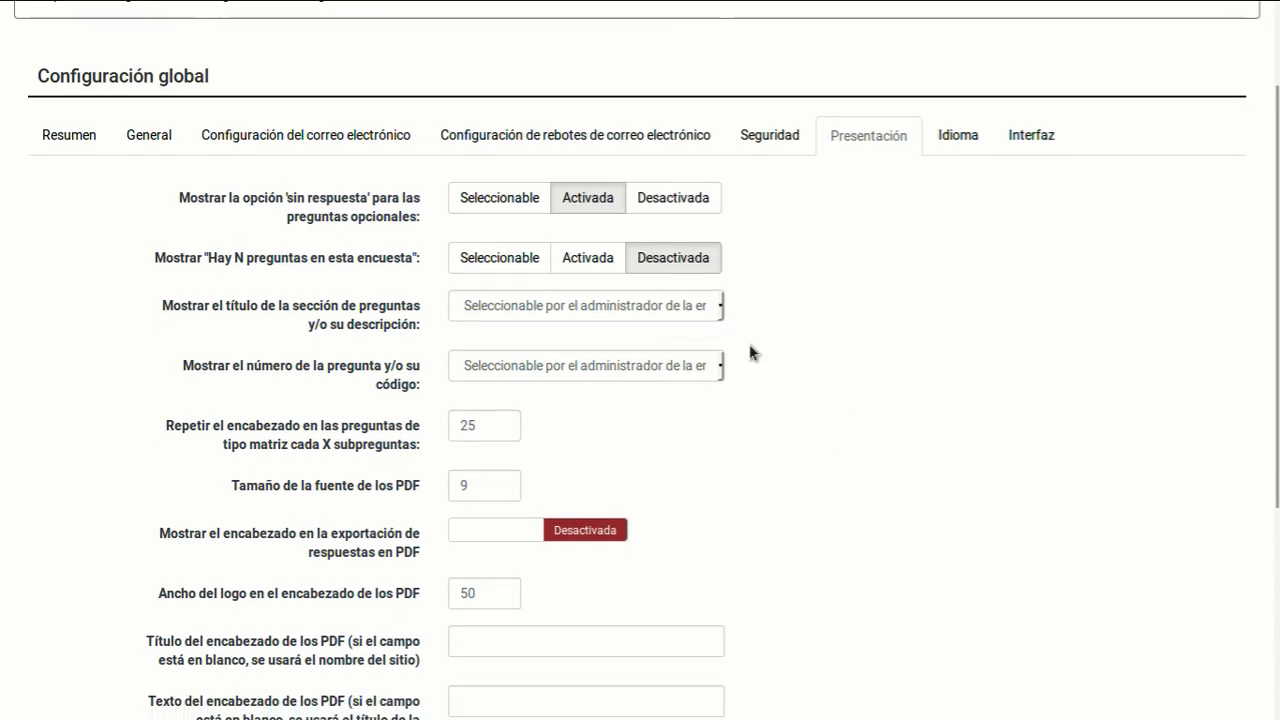
pyautogui.click(640, 173)
pyautogui.click(587, 173)
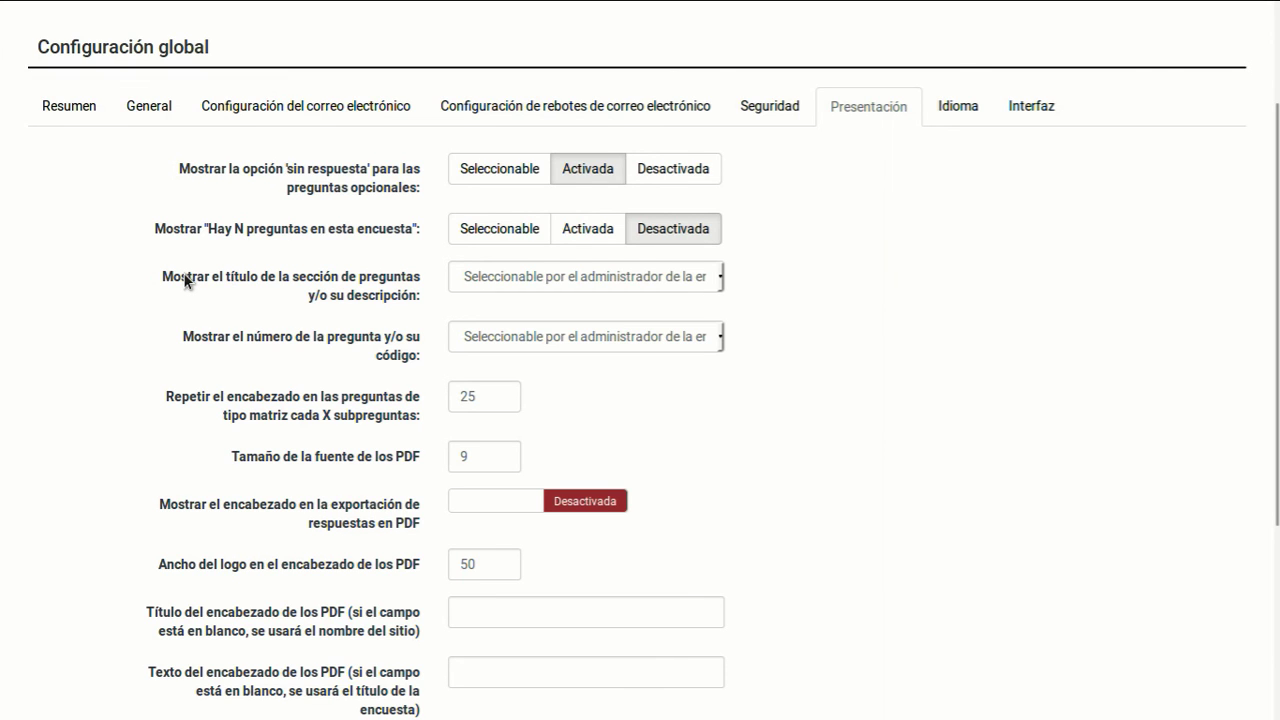
# Review the PDF presentation options, the site language settings and the RPC interface settings.
pyautogui.scroll(-3, 770, 458)
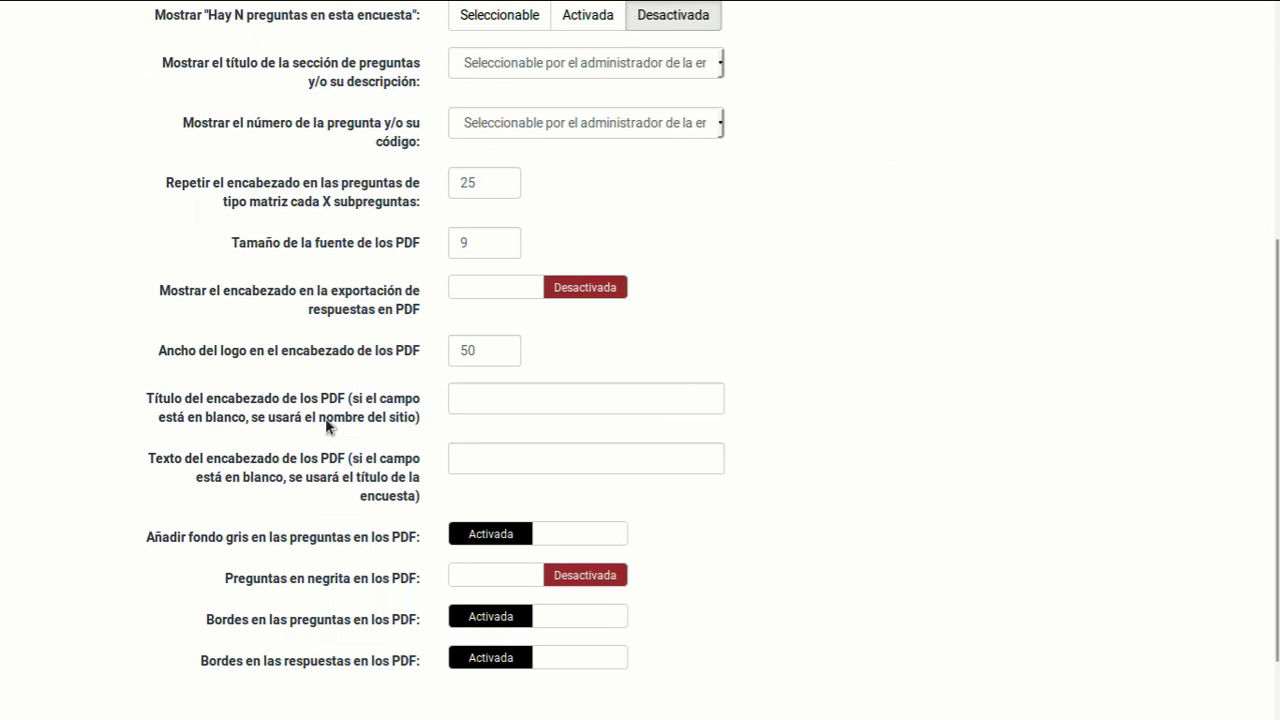
pyautogui.scroll(-2, 1023, 534)
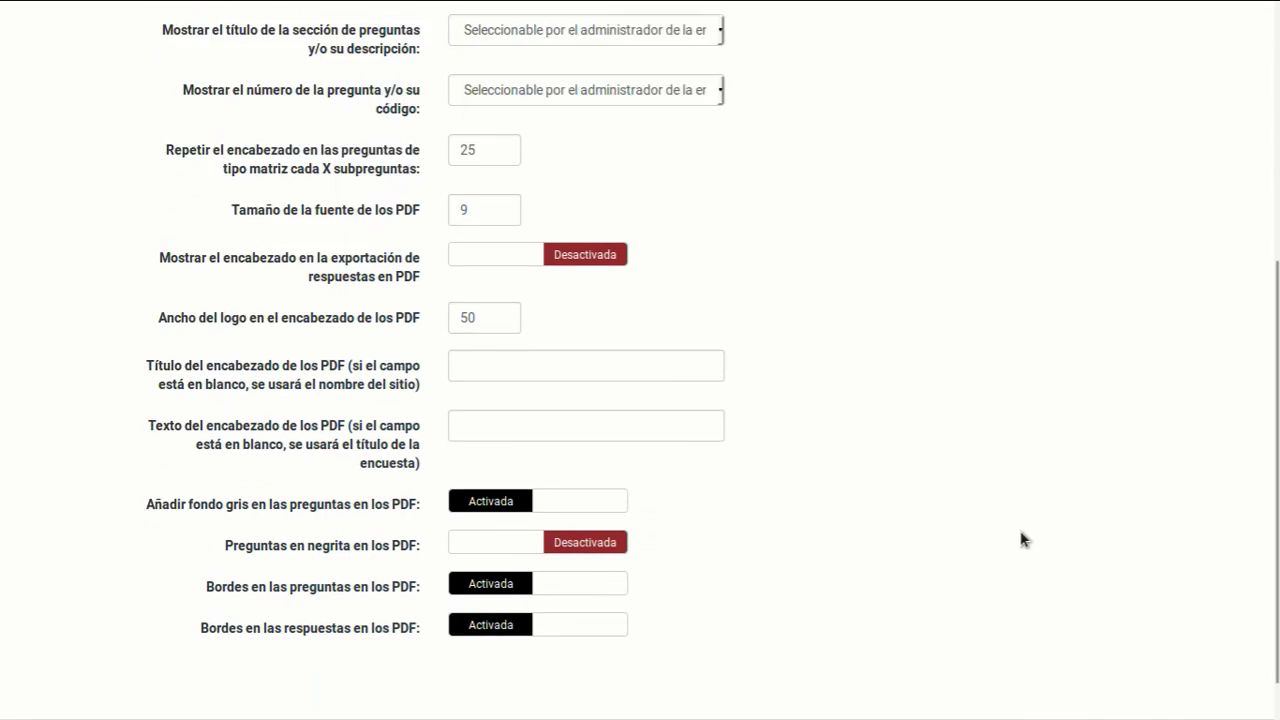
pyautogui.scroll(5, 1023, 538)
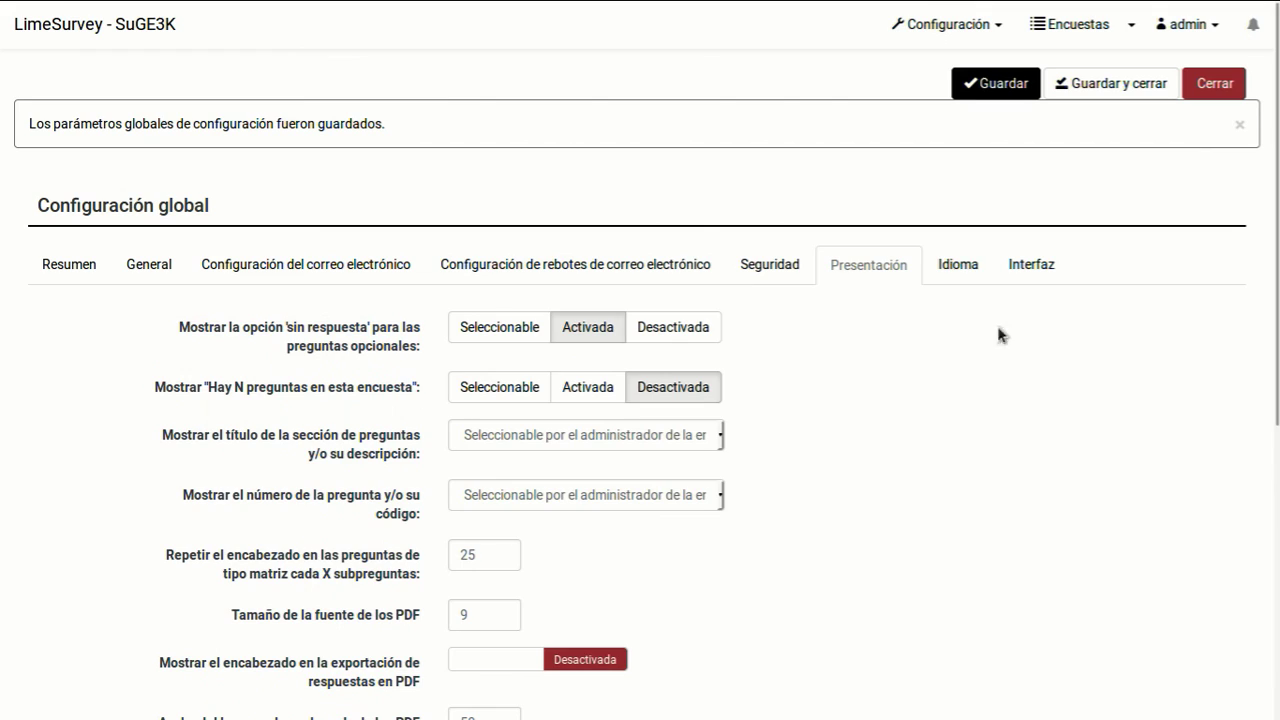
pyautogui.click(957, 273)
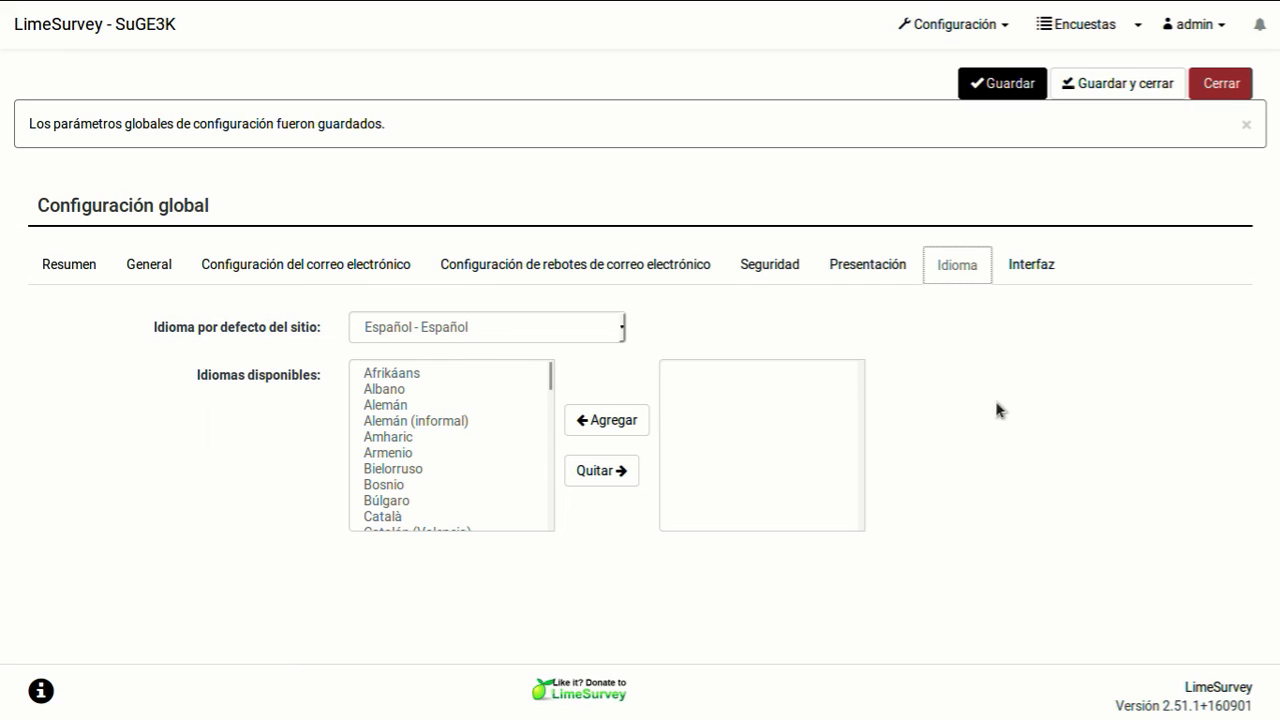
pyautogui.click(1033, 275)
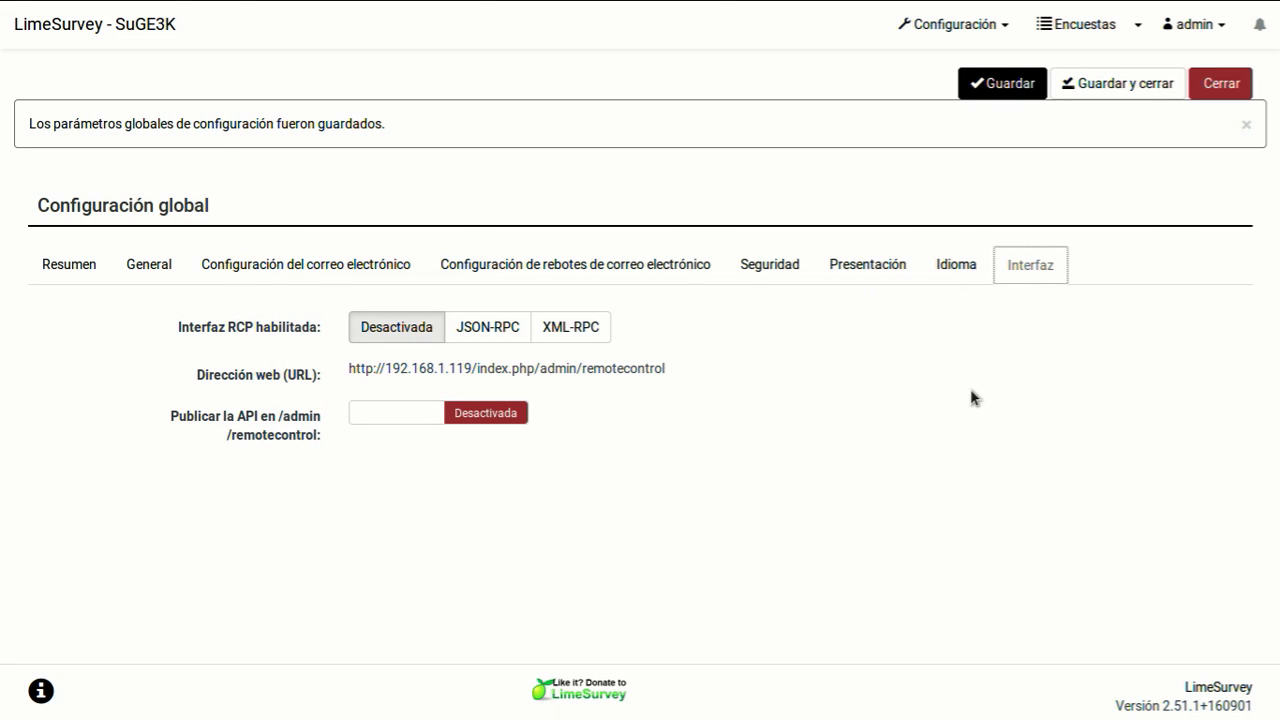
# Save and close the global configuration, and dismiss the LimeSurvey welcome dialog.
pyautogui.click(1124, 85)
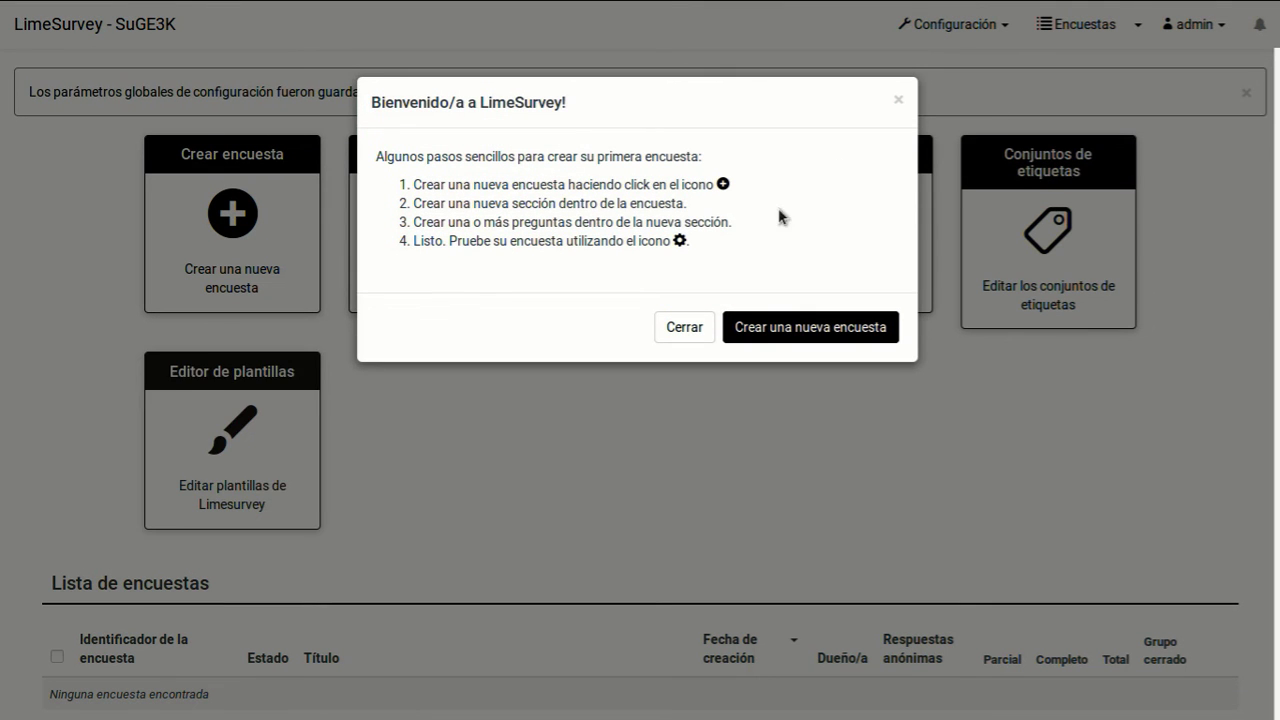
pyautogui.click(698, 330)
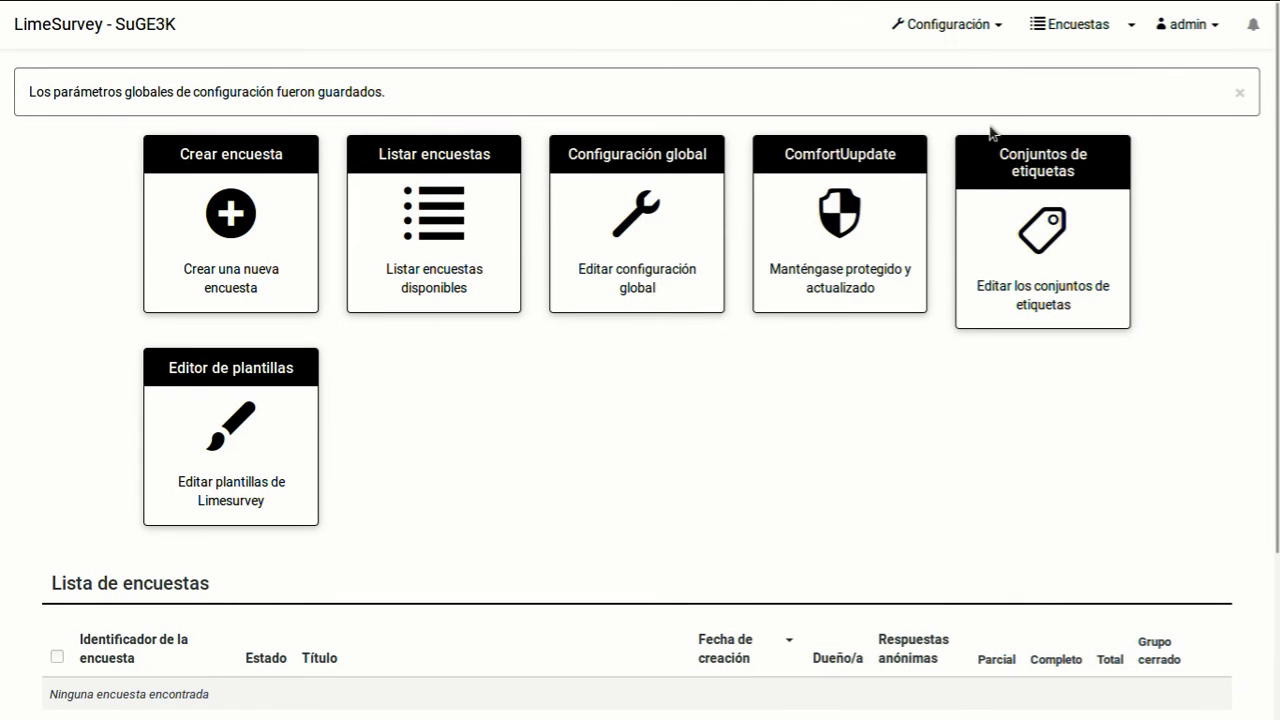
# Open the extension manager and activate the auditlog extension.
pyautogui.click(992, 26)
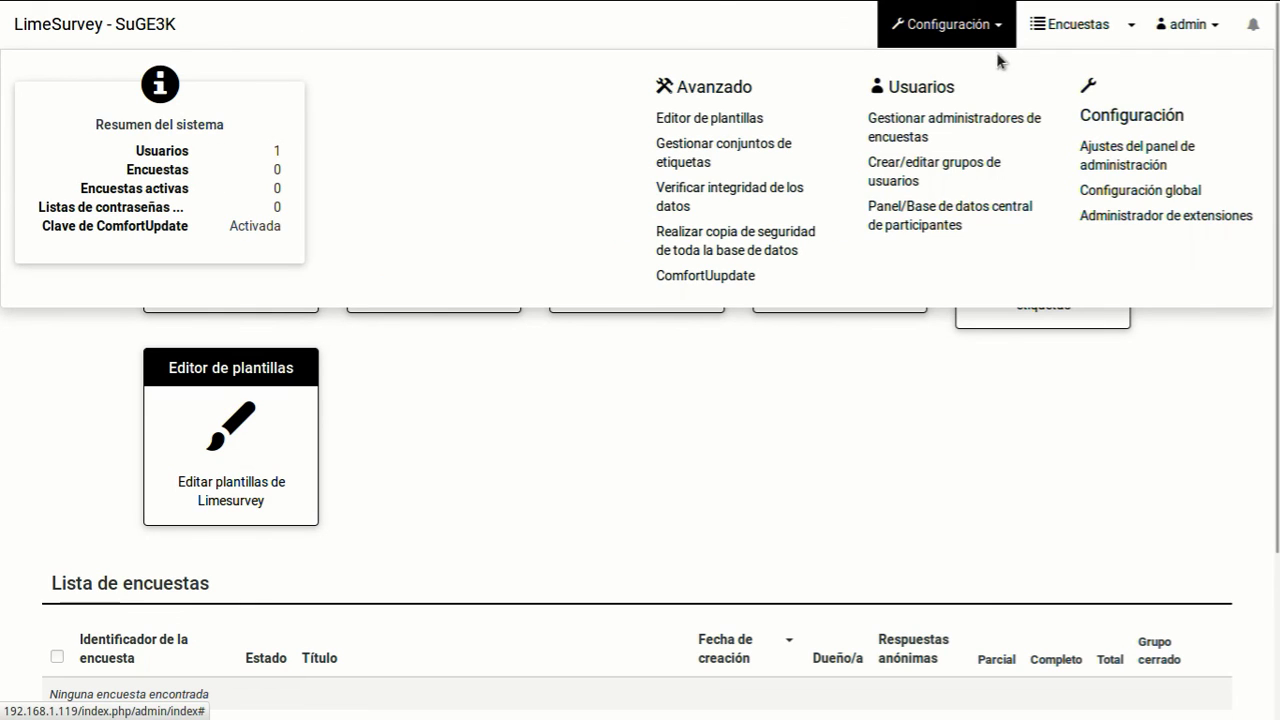
pyautogui.click(1128, 217)
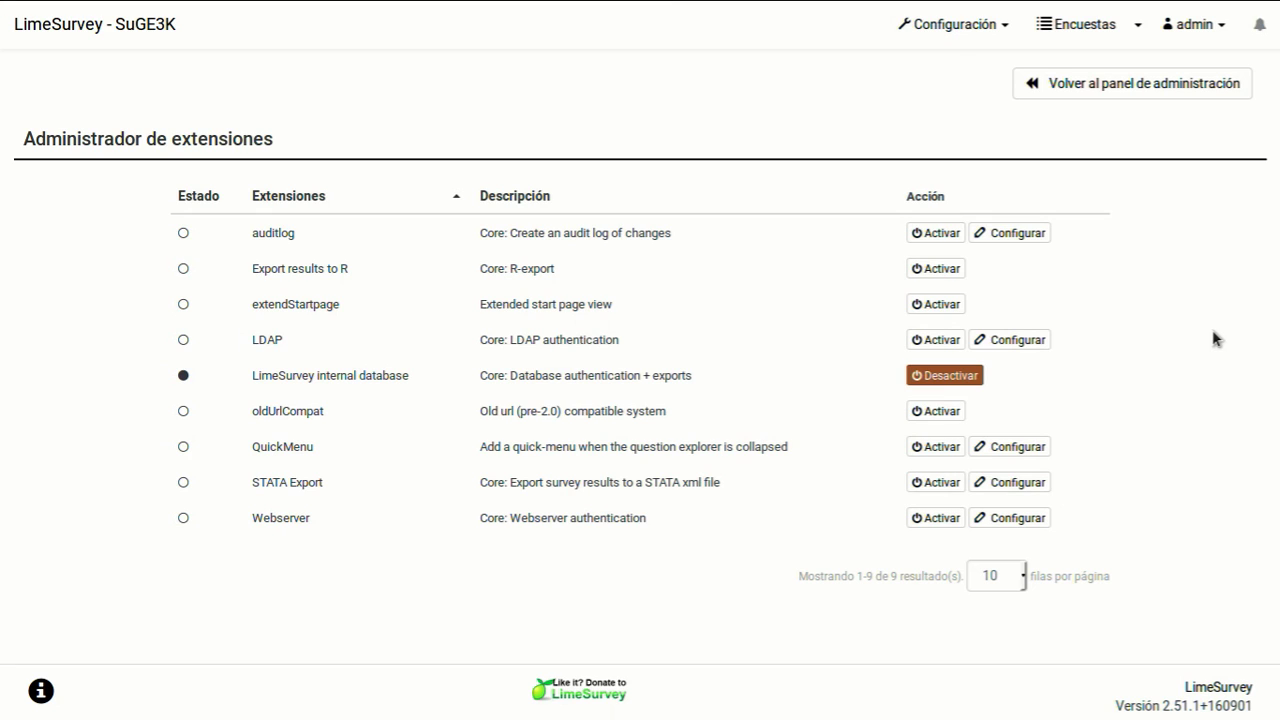
pyautogui.click(926, 235)
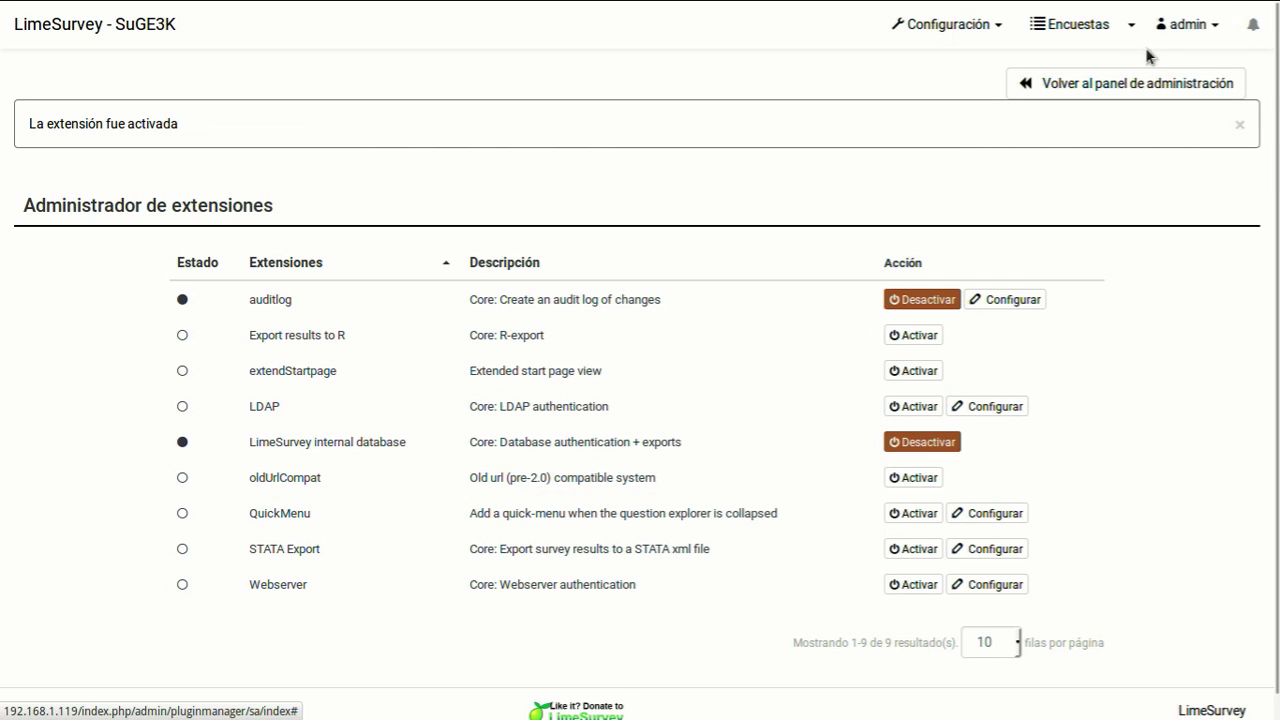
pyautogui.click(1192, 33)
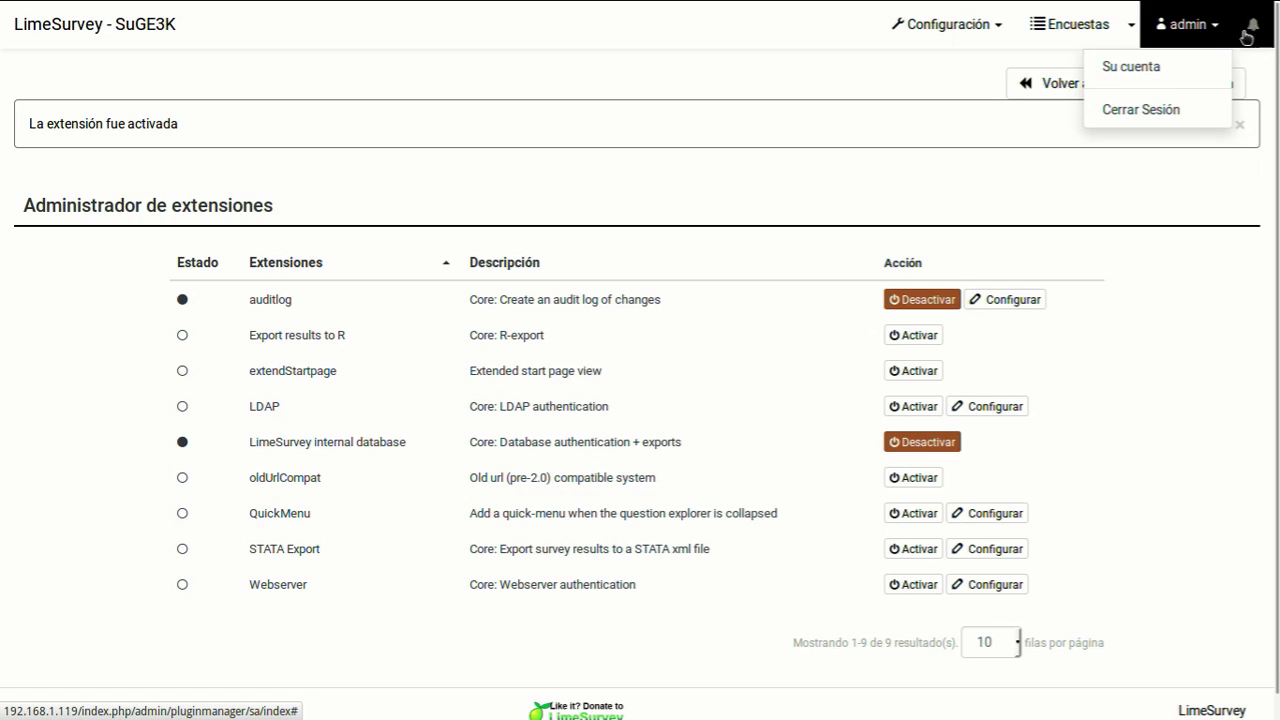
pyautogui.click(1194, 203)
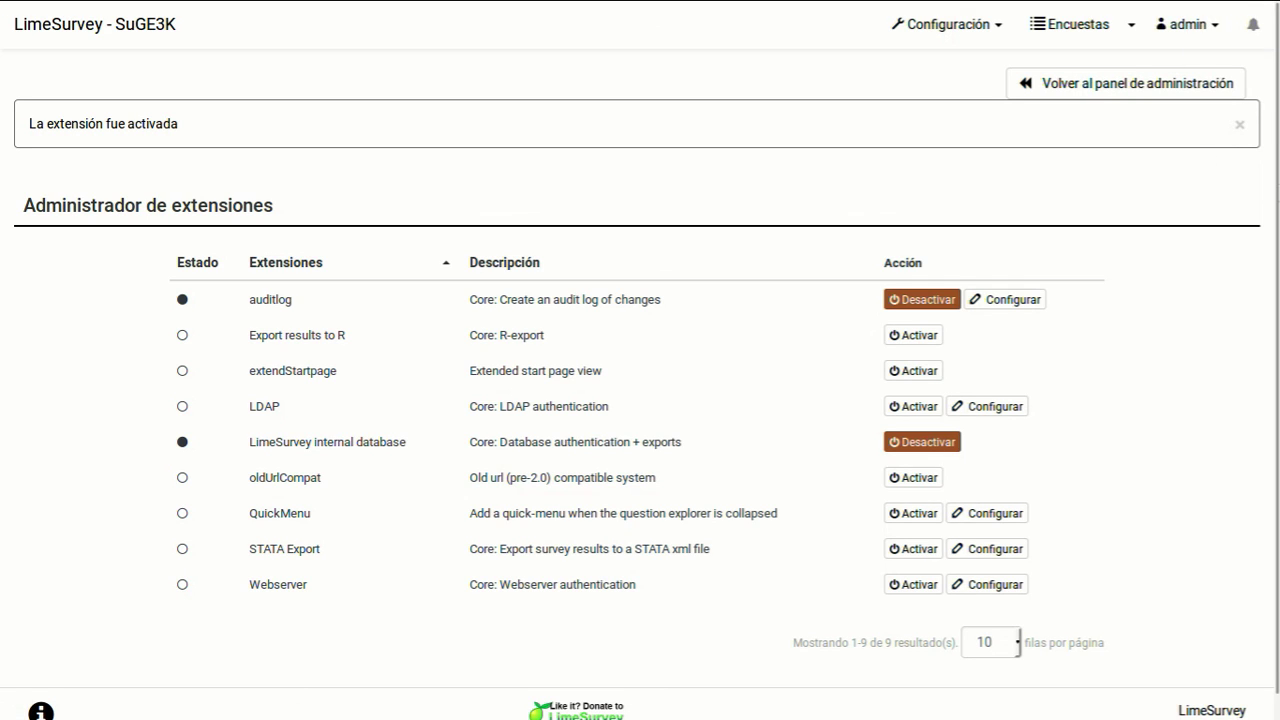